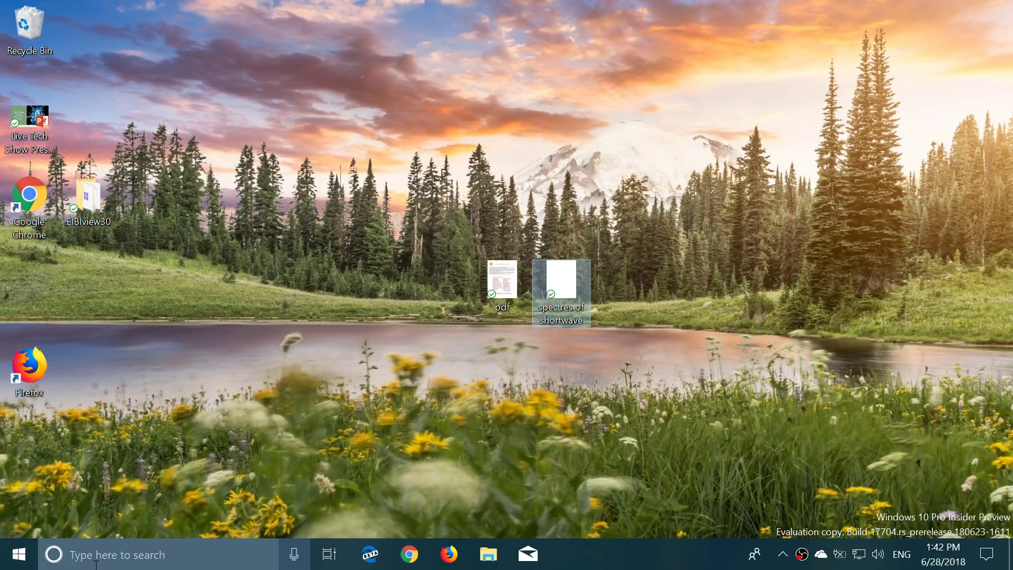
# Step: Browse the Start menu apps list and tiles, then return to the desktop
pyautogui.click(18, 564)
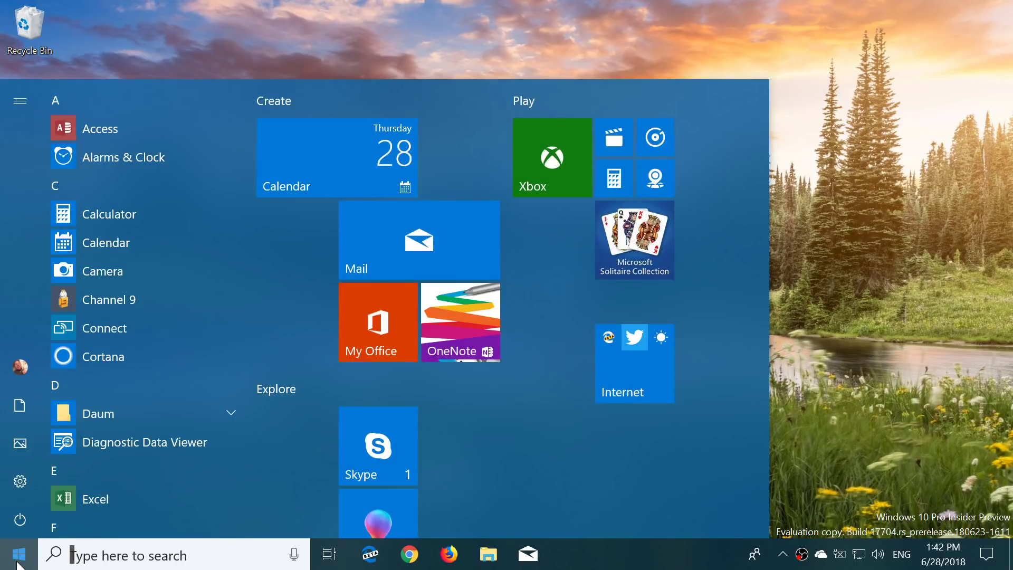
pyautogui.scroll(-1, 448, 458)
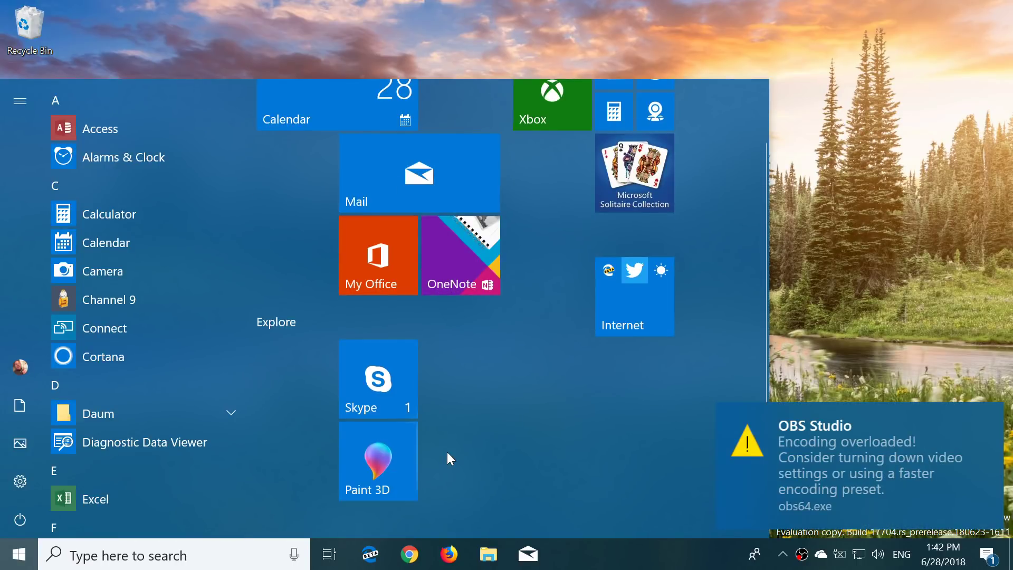
pyautogui.click(940, 366)
pyautogui.click(959, 375)
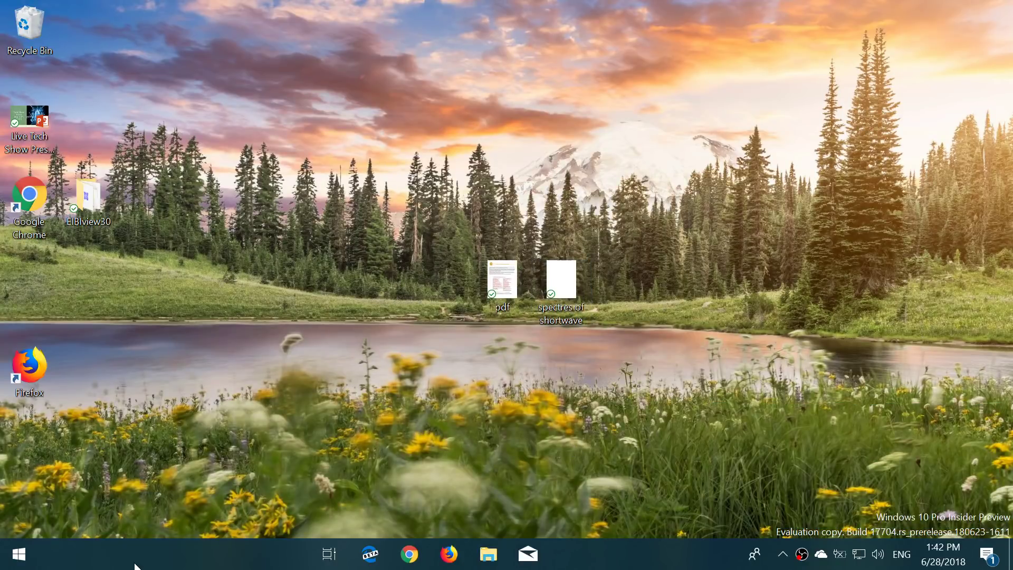
# Step: Search for 'edge' and launch Microsoft Edge
pyautogui.press('super')
pyautogui.write('edge')
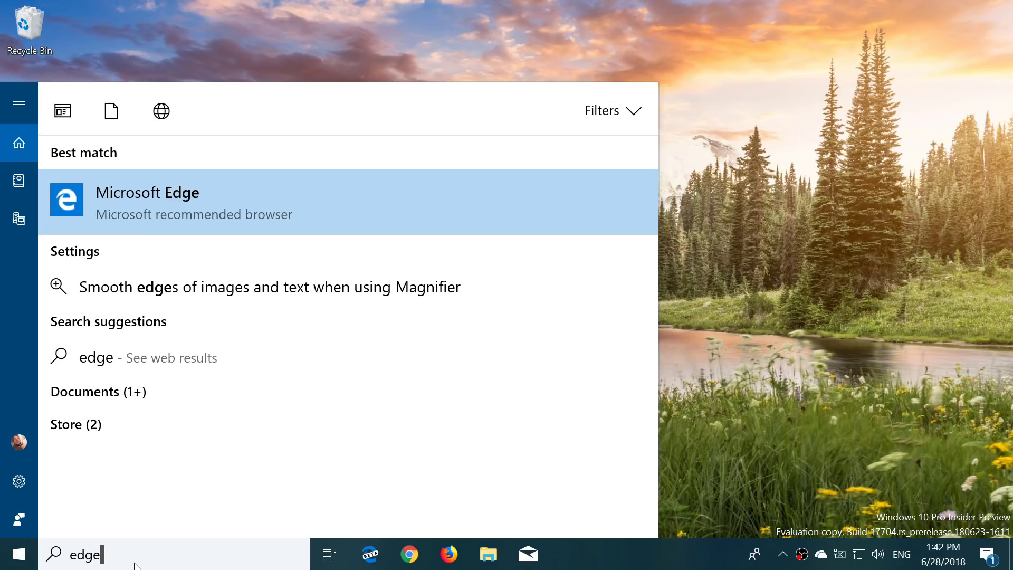
pyautogui.press('Return')
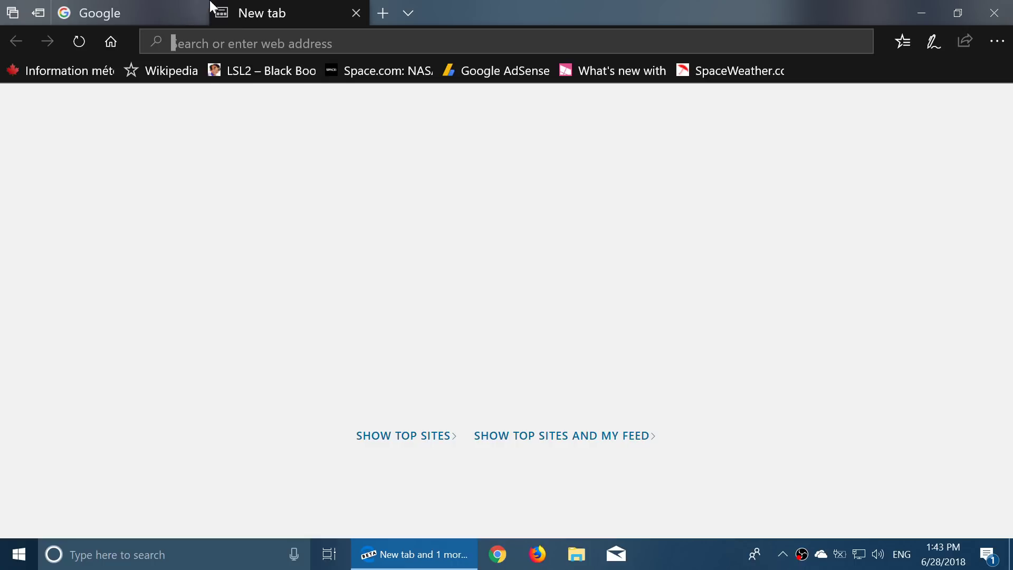
pyautogui.click(145, 12)
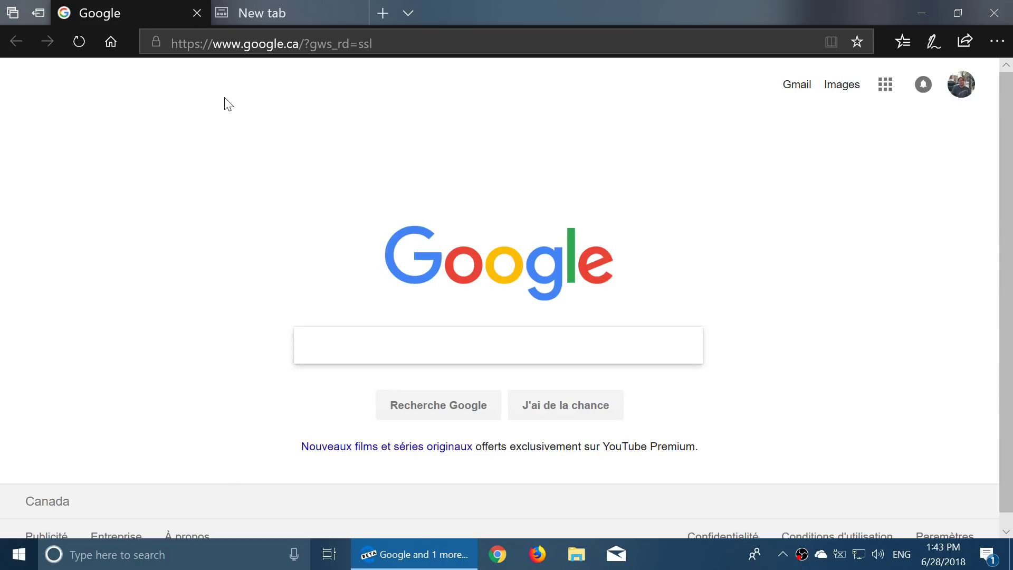
pyautogui.click(278, 12)
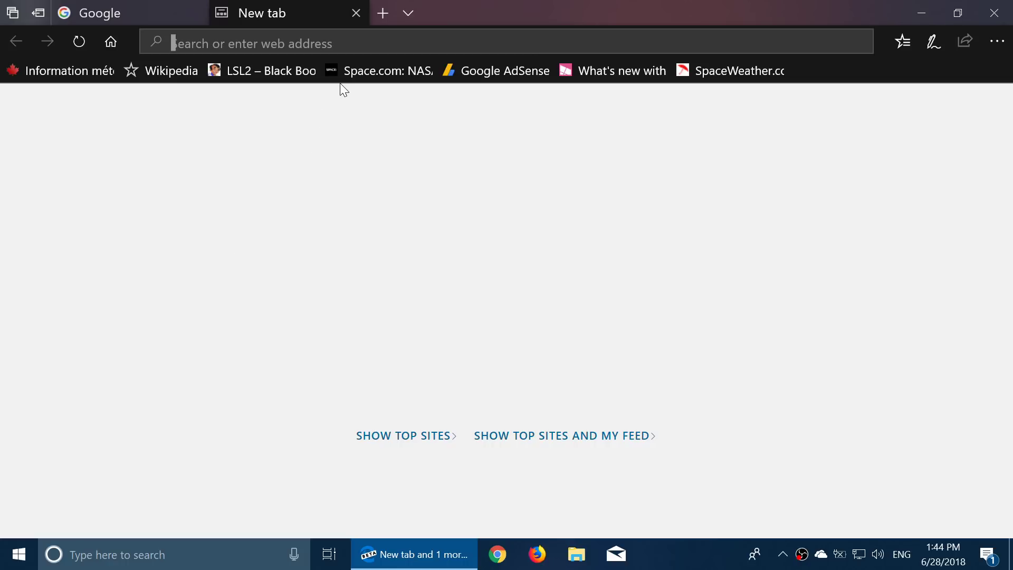
# Step: Close the empty new tab and browse Edge settings: Privacy & security, Passwords & autofill, Advanced, General
pyautogui.click(356, 13)
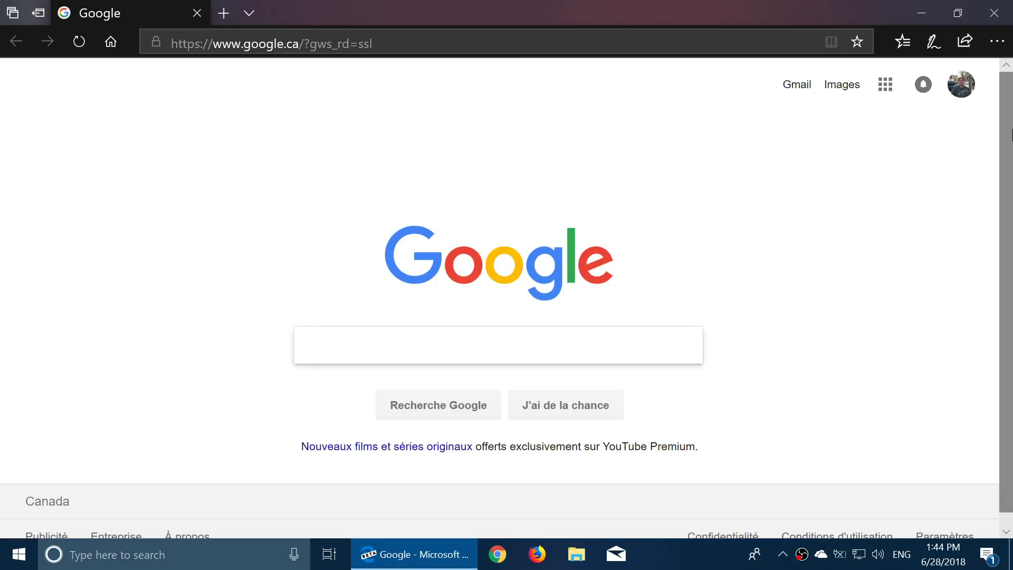
pyautogui.click(997, 42)
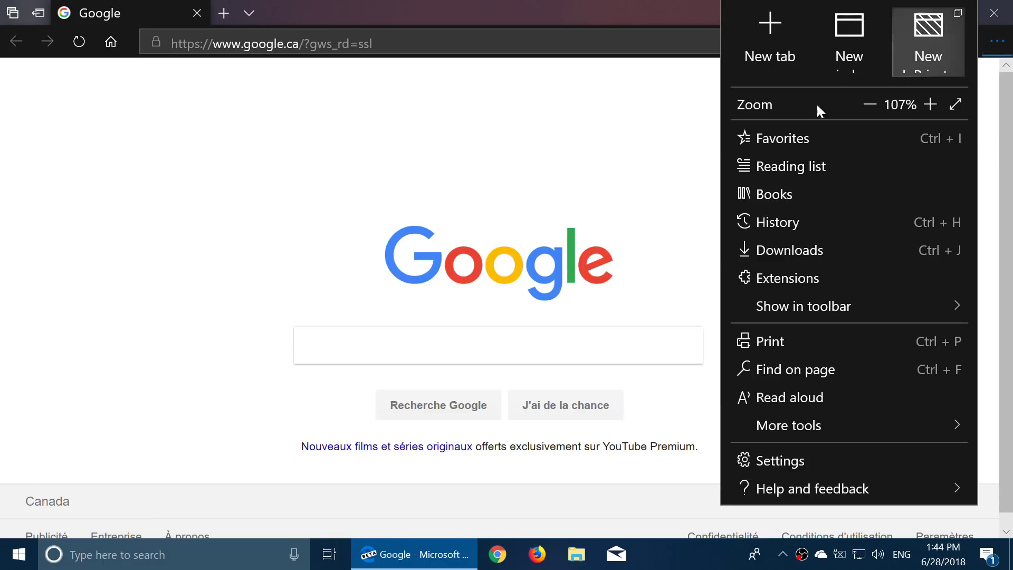
pyautogui.click(841, 464)
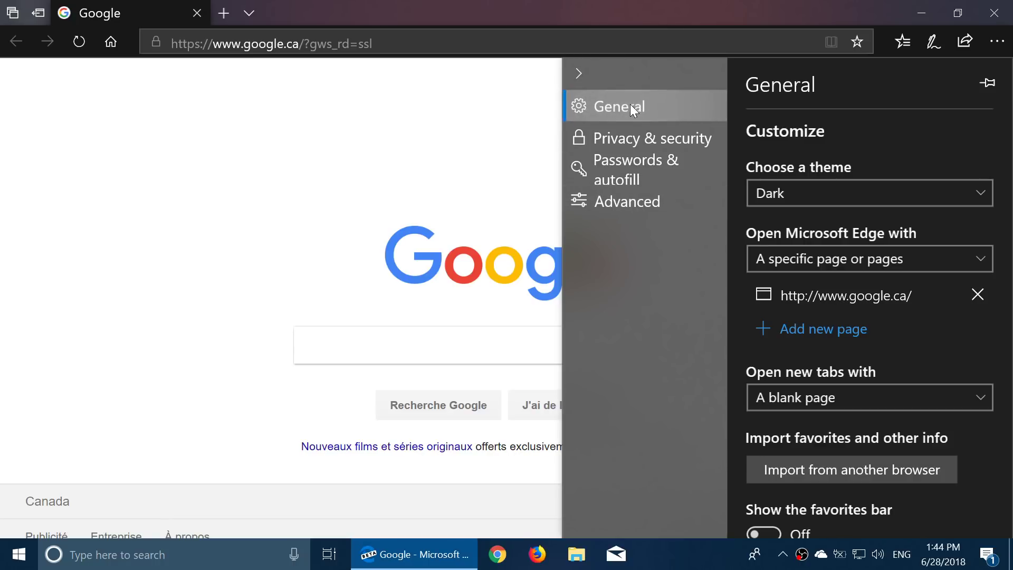
pyautogui.click(637, 141)
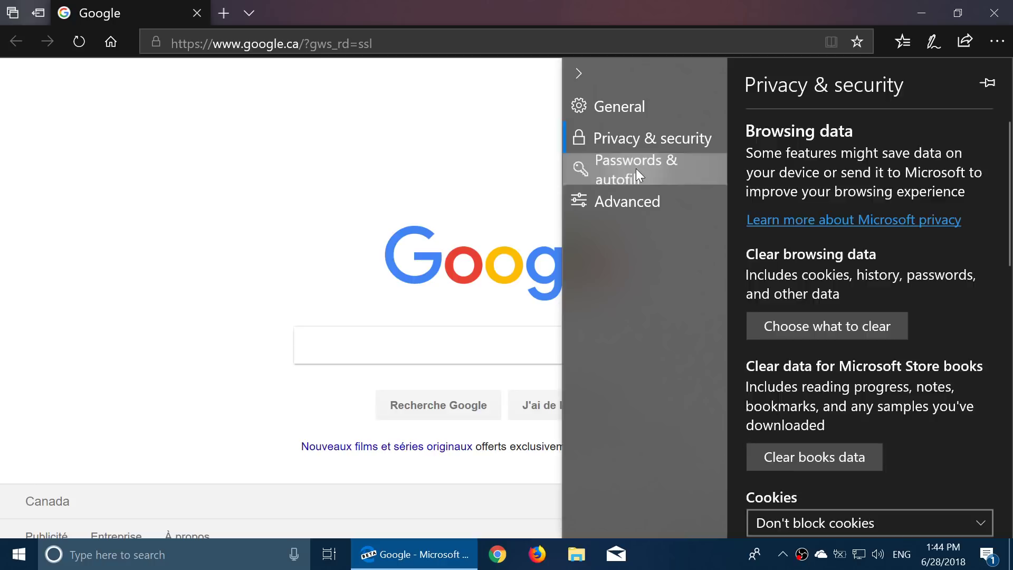
pyautogui.click(637, 172)
pyautogui.click(635, 200)
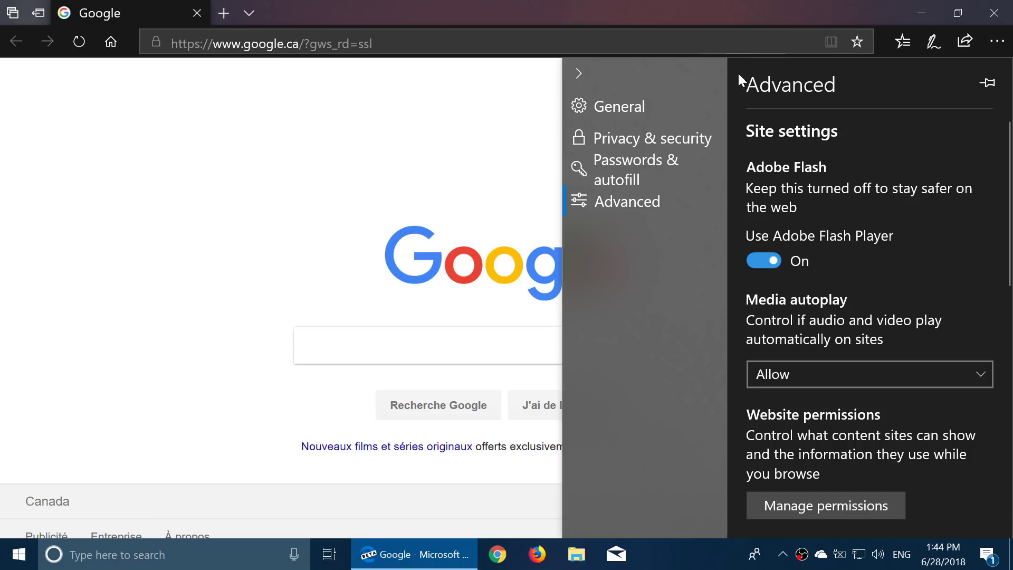
pyautogui.click(639, 106)
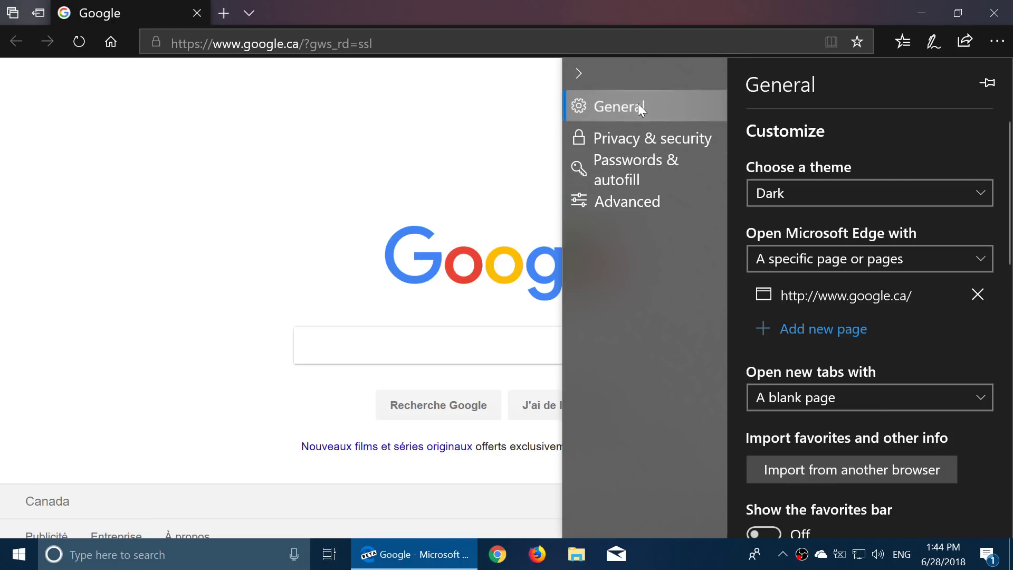
# Step: Close the Edge settings panel and reopen the browser's main menu
pyautogui.click(997, 45)
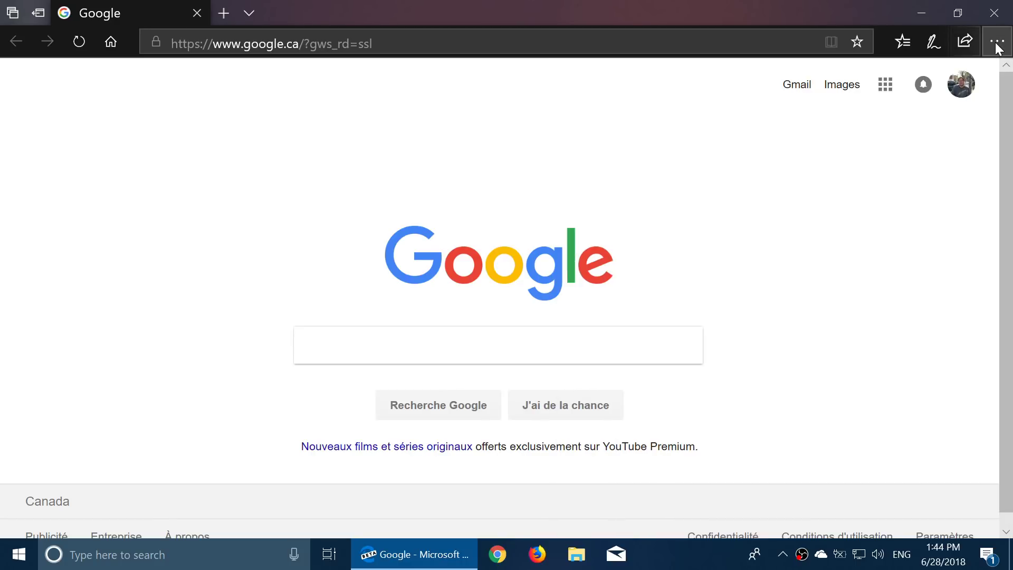
pyautogui.click(998, 46)
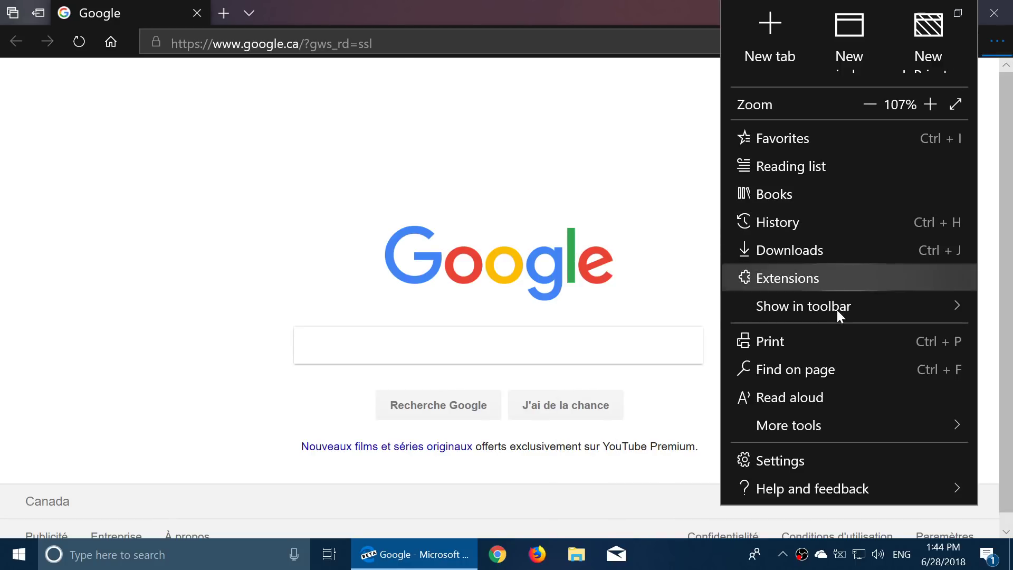
pyautogui.moveTo(835, 312)
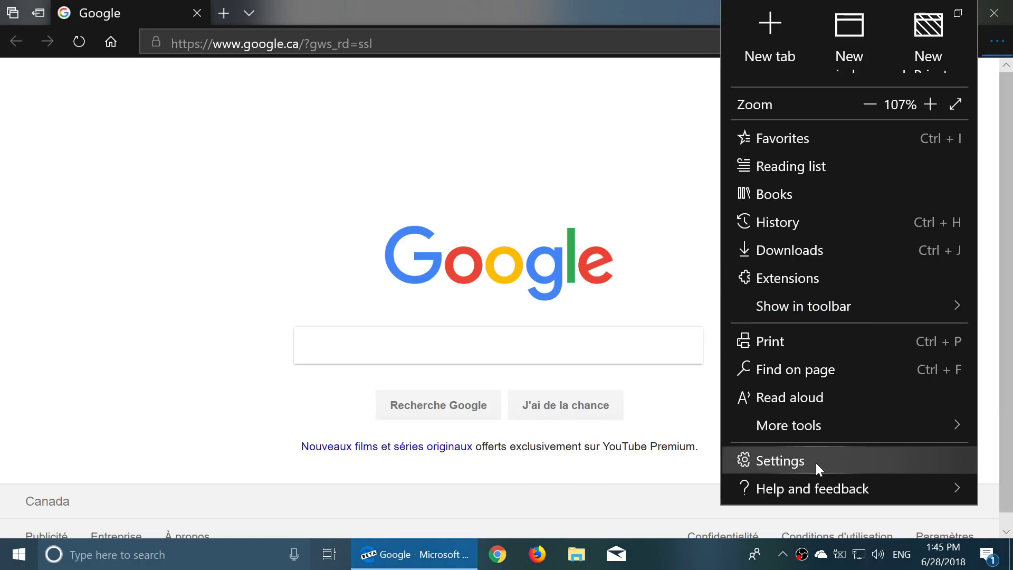
# Step: Check the Advanced media autoplay dropdown, leave it on Allow, and return to Google
pyautogui.press('Escape')
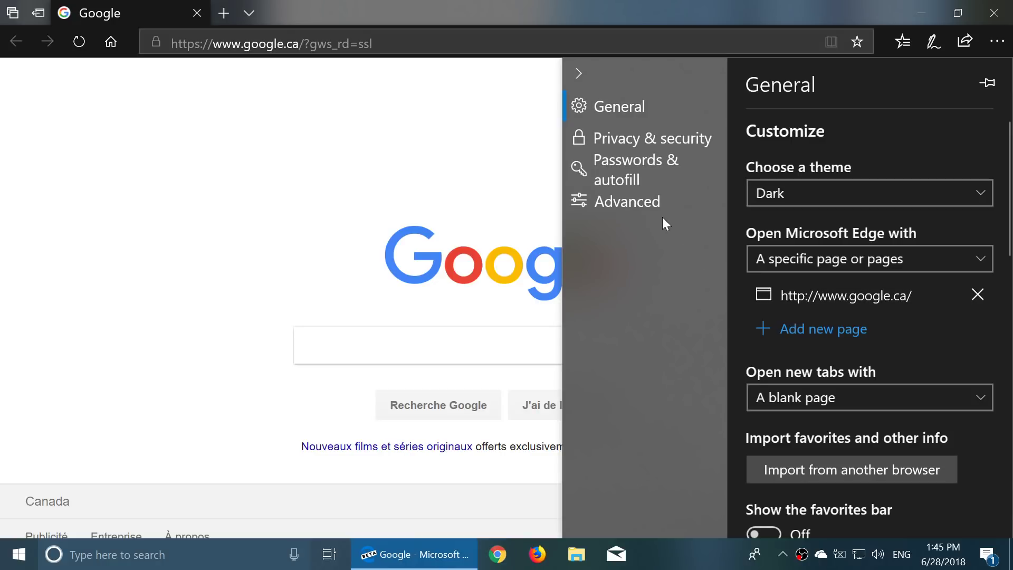
pyautogui.click(655, 201)
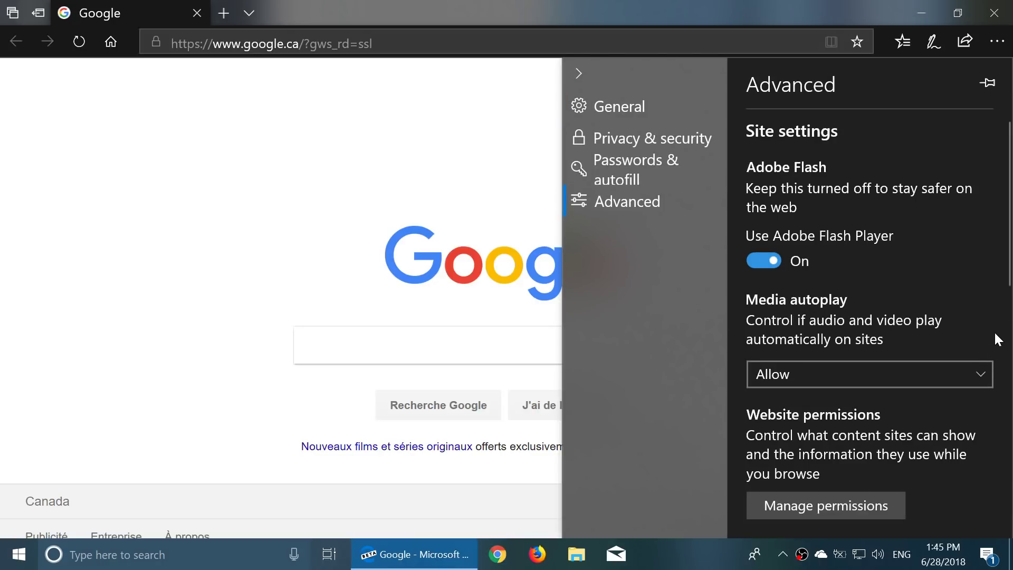
pyautogui.click(919, 378)
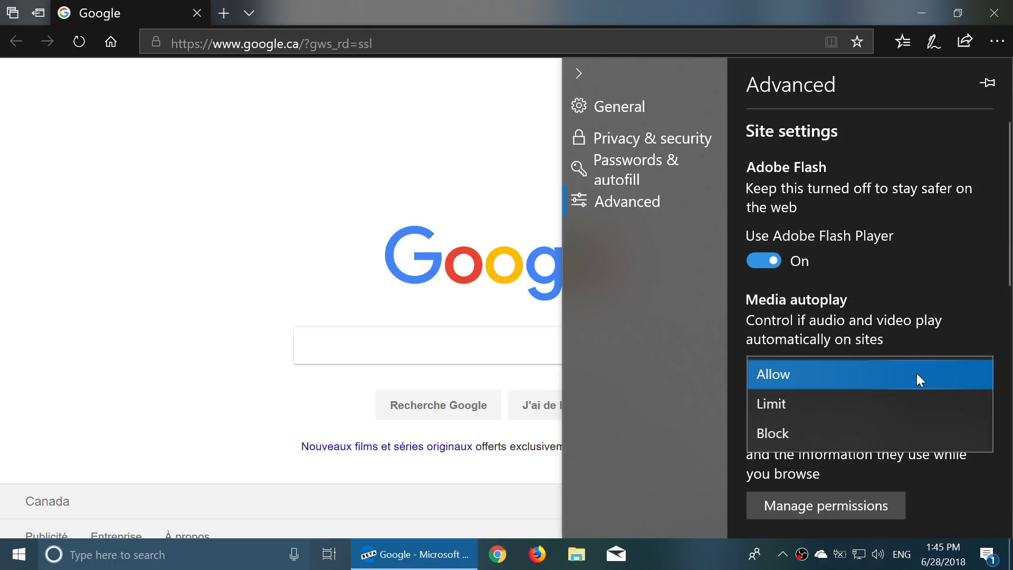
pyautogui.click(917, 374)
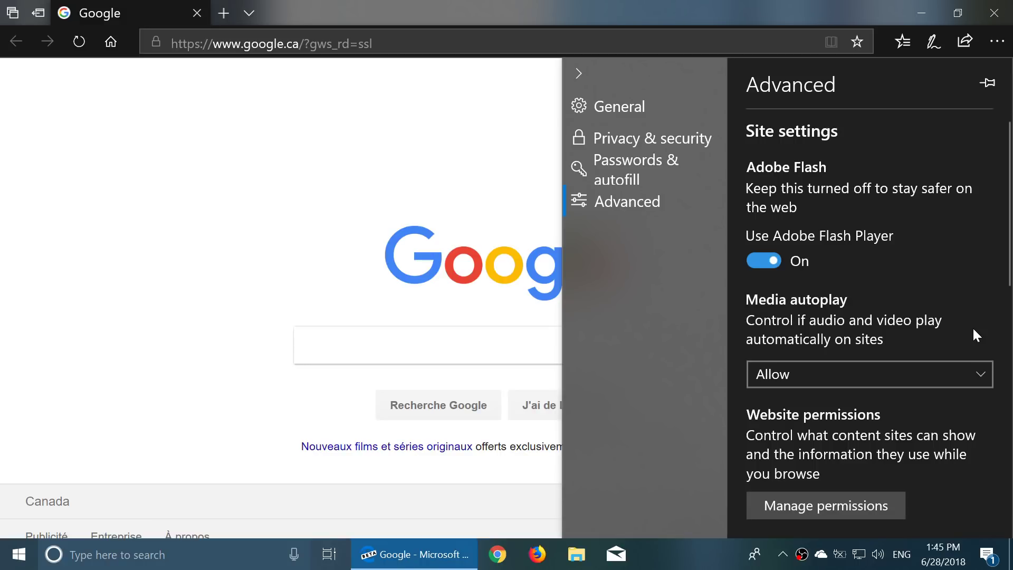
pyautogui.click(435, 164)
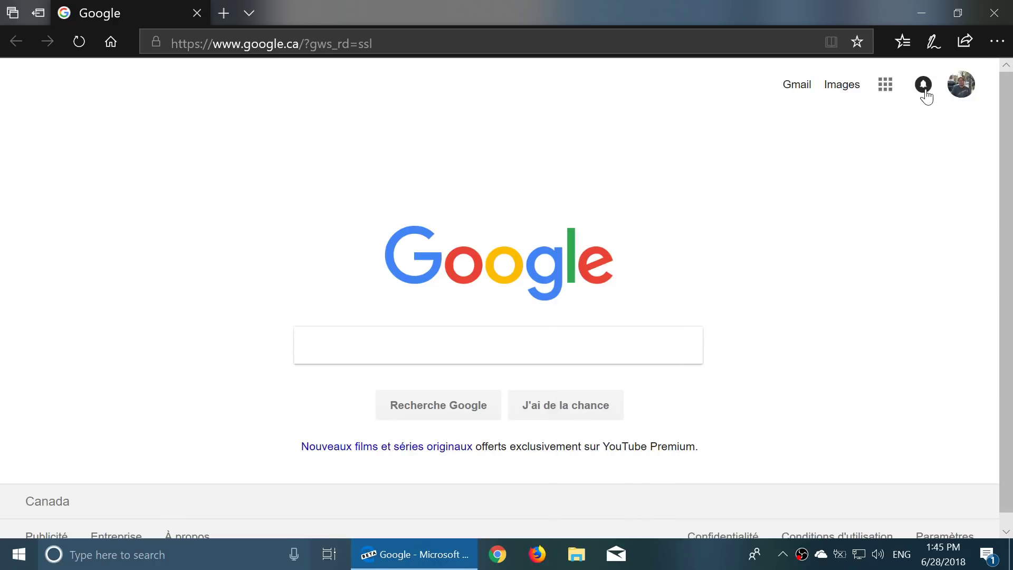
# Step: Close Edge and confirm in the pdf file's Properties that it opens with Microsoft Edge
pyautogui.click(989, 16)
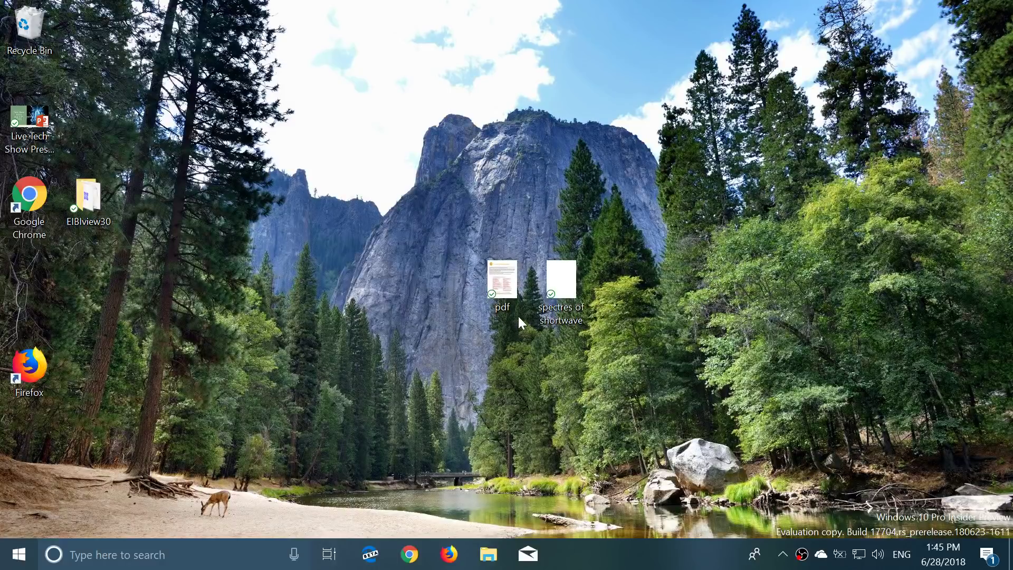
pyautogui.rightClick(503, 290)
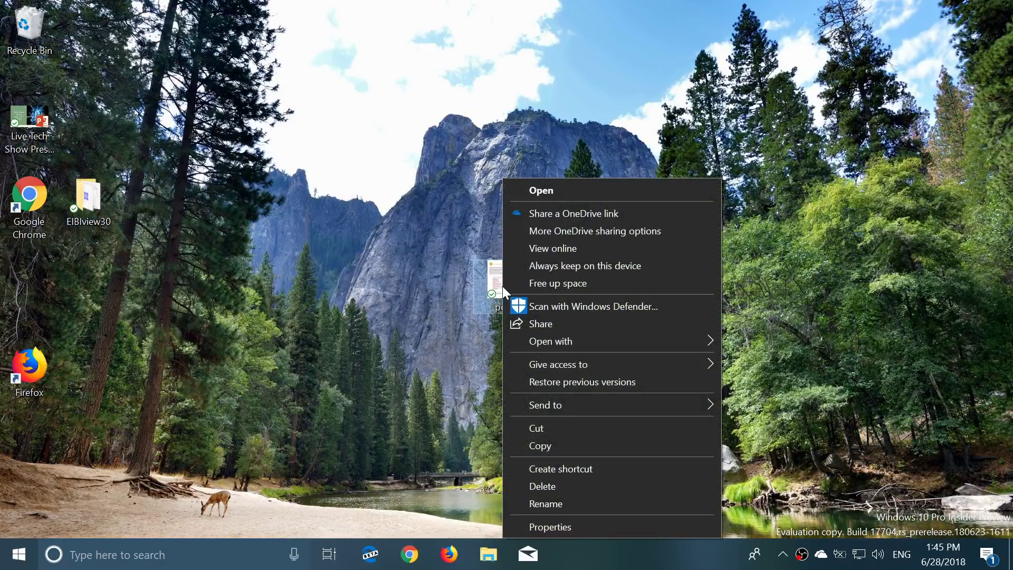
pyautogui.click(551, 528)
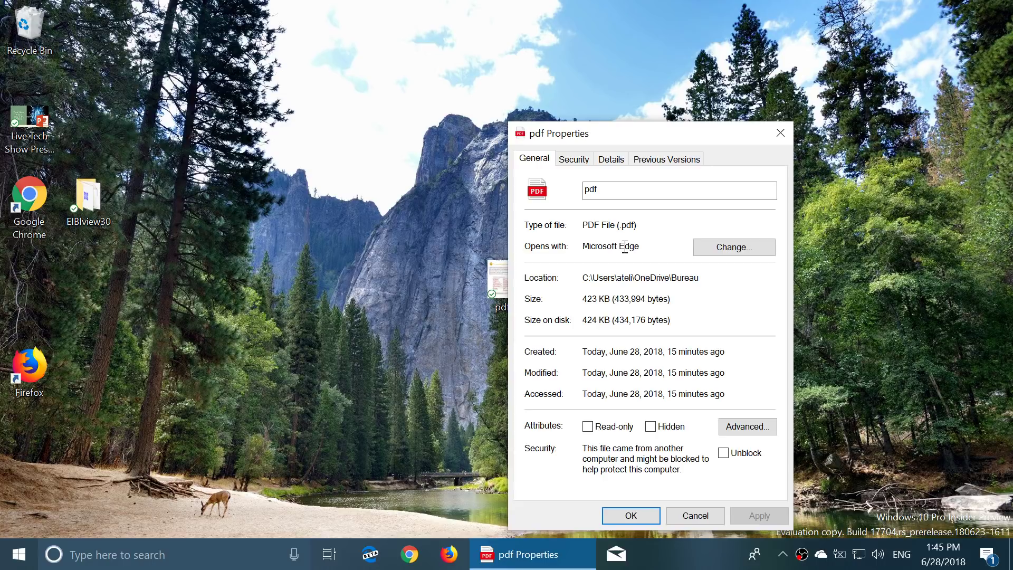
pyautogui.click(781, 133)
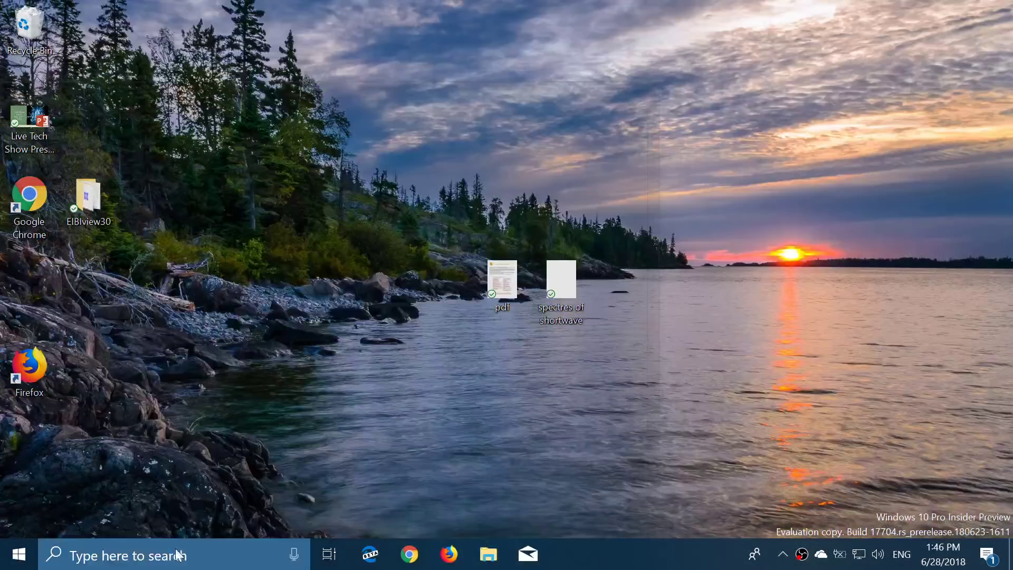
# Step: Search for 'skype' and launch Skype
pyautogui.click(179, 555)
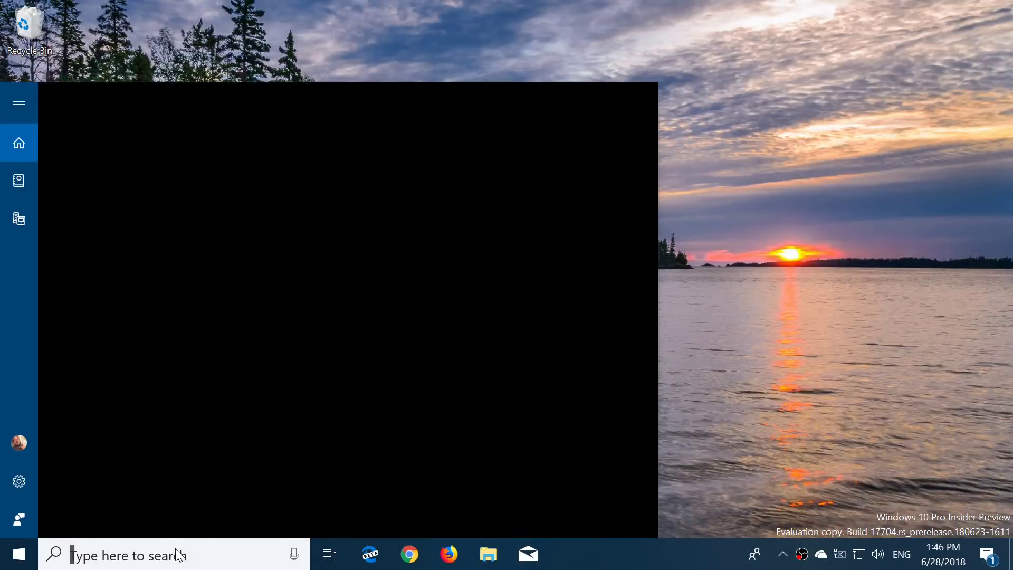
pyautogui.write('skype')
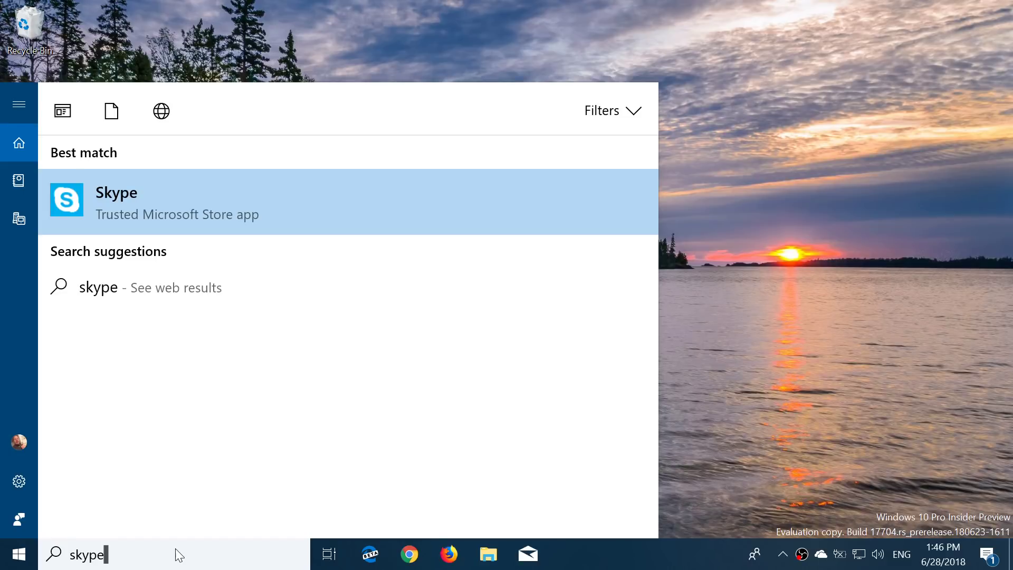
pyautogui.click(171, 203)
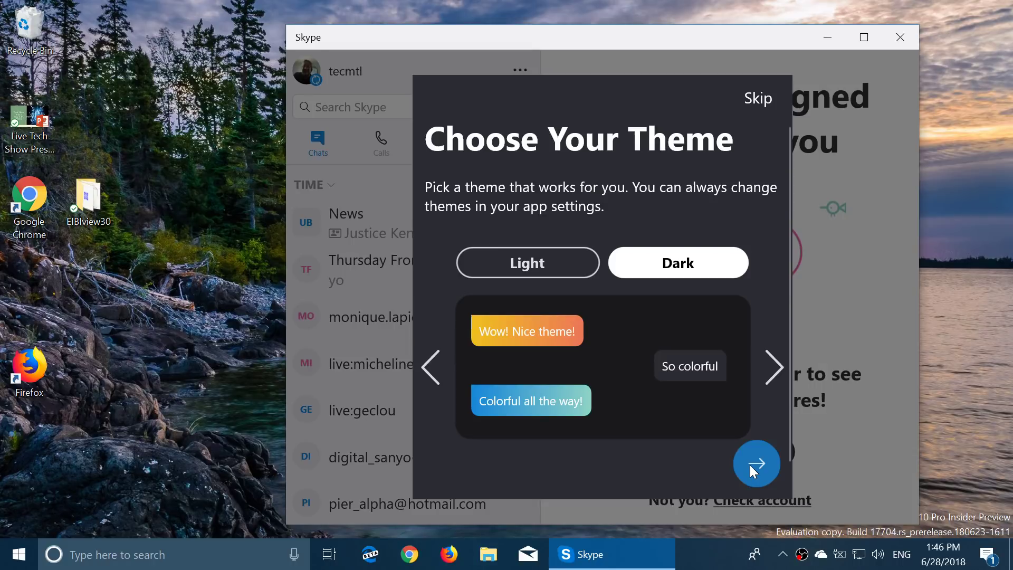
# Step: Accept the dark theme, skip contact sync, deny contacts access, and pass the audio setup
pyautogui.click(753, 465)
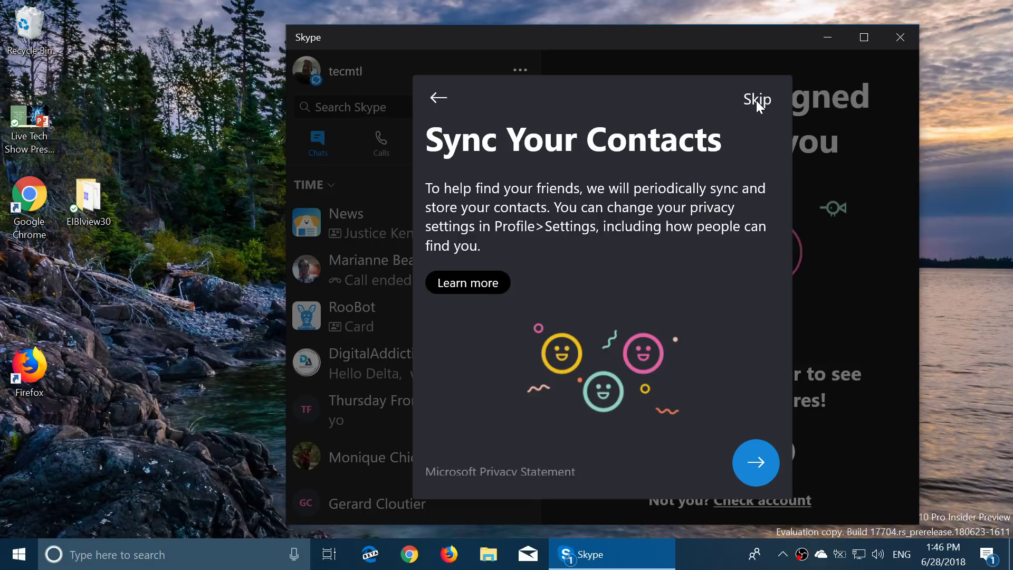
pyautogui.click(756, 100)
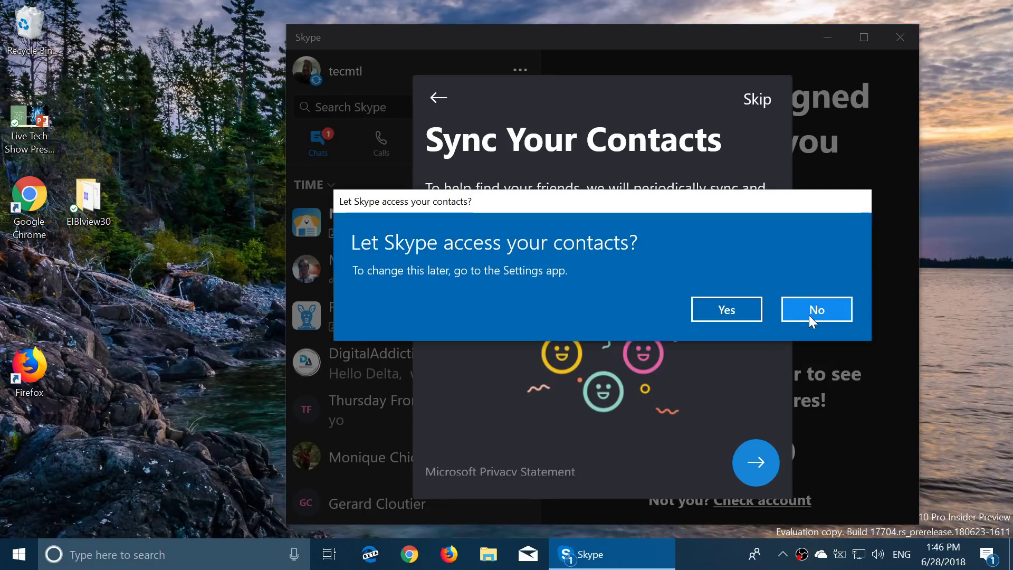
pyautogui.click(811, 313)
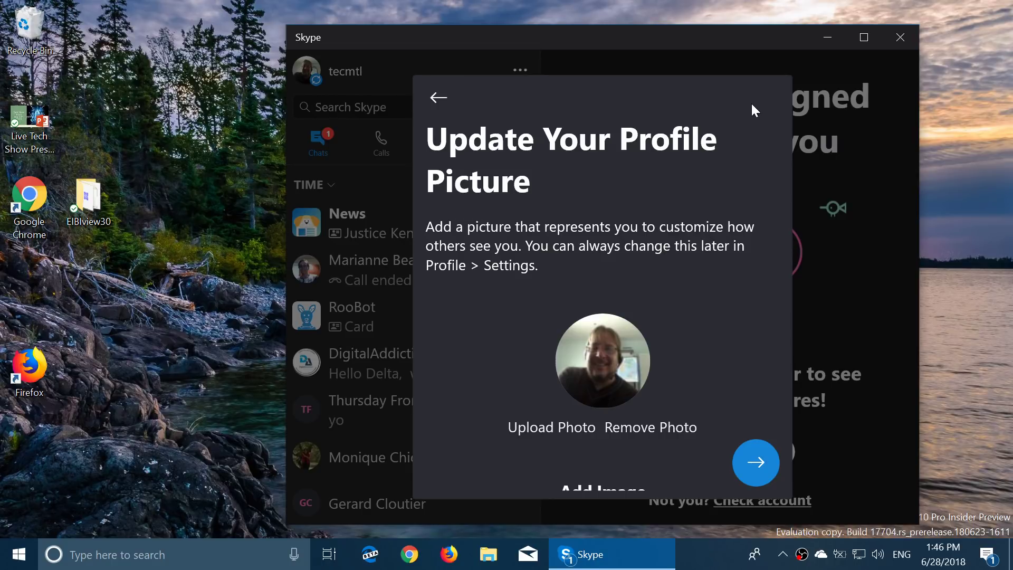
pyautogui.scroll(-5, 746, 376)
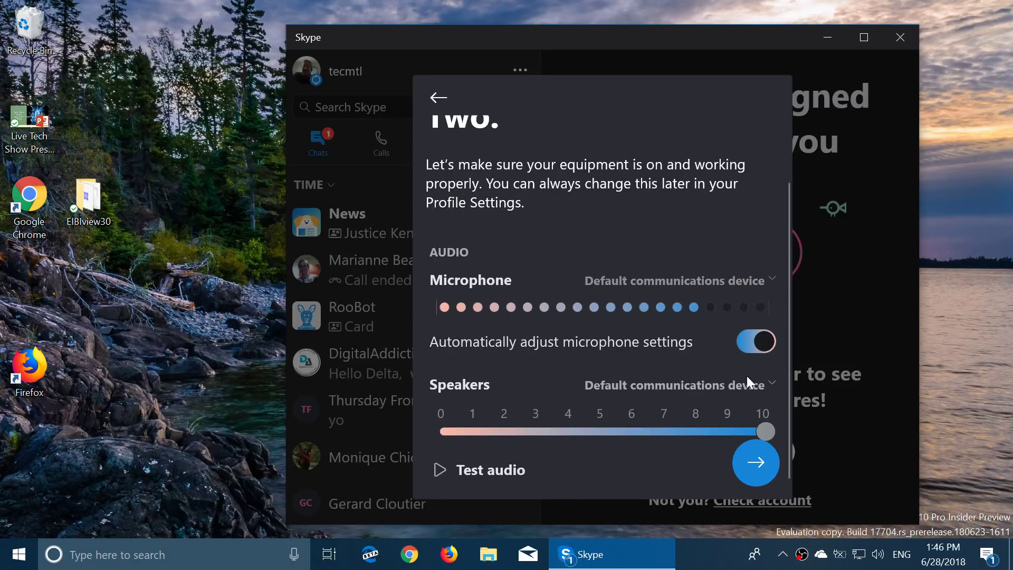
pyautogui.click(755, 462)
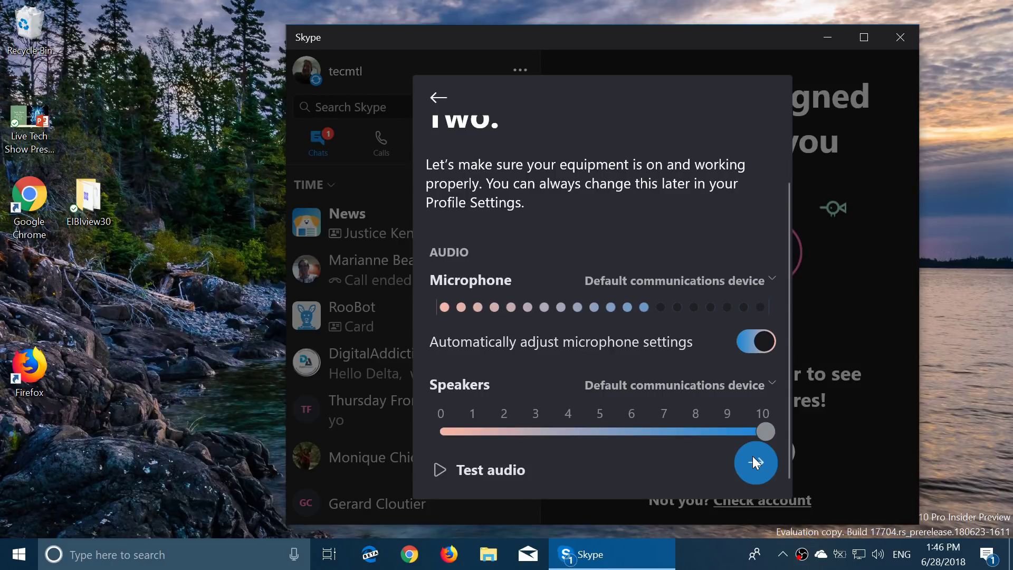
pyautogui.click(753, 459)
pyautogui.moveTo(748, 41); pyautogui.dragTo(399, 7)
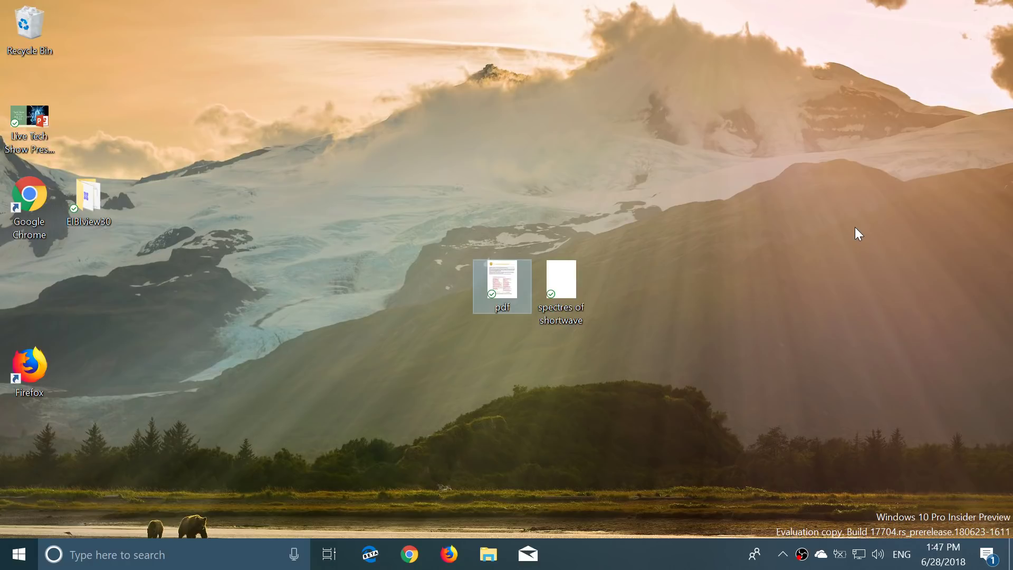
# Step: Briefly show and then hide the hidden notification area icons
pyautogui.press('super+b')
pyautogui.press('Return')
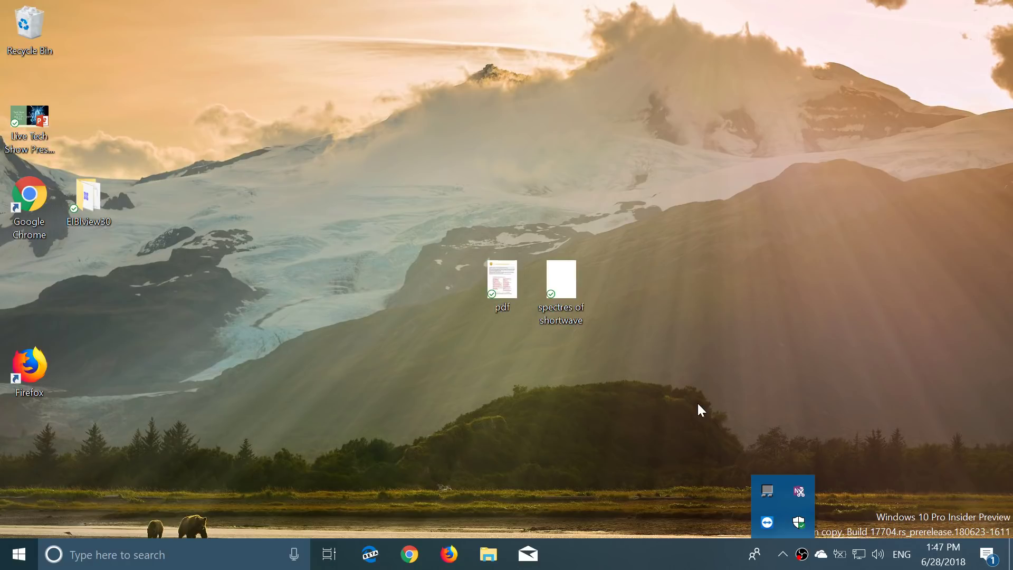
pyautogui.press('Escape')
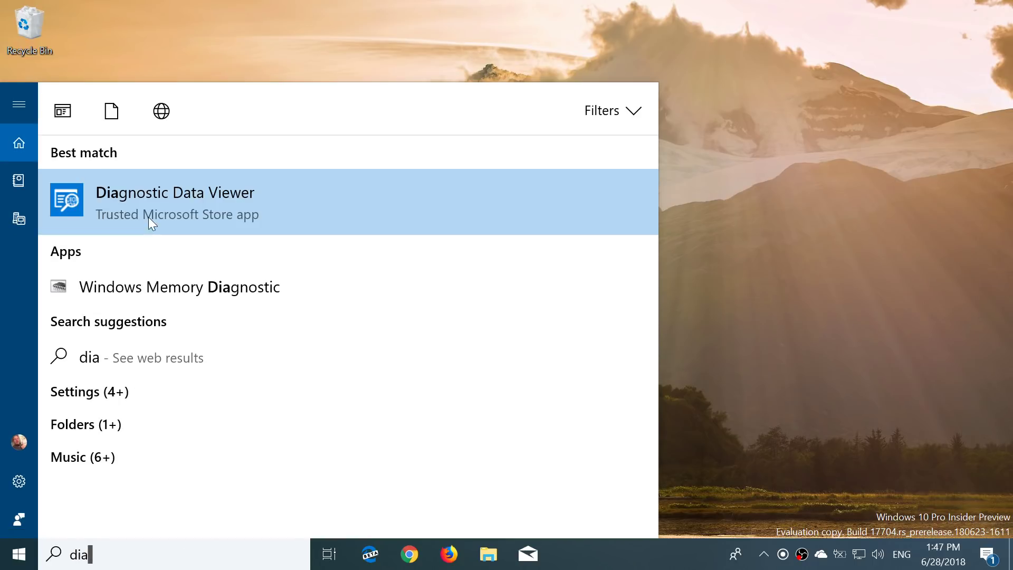
# Step: Launch Diagnostic Data Viewer, view the D3D11.ProcessInfo event details, then the problem reports
pyautogui.click(158, 213)
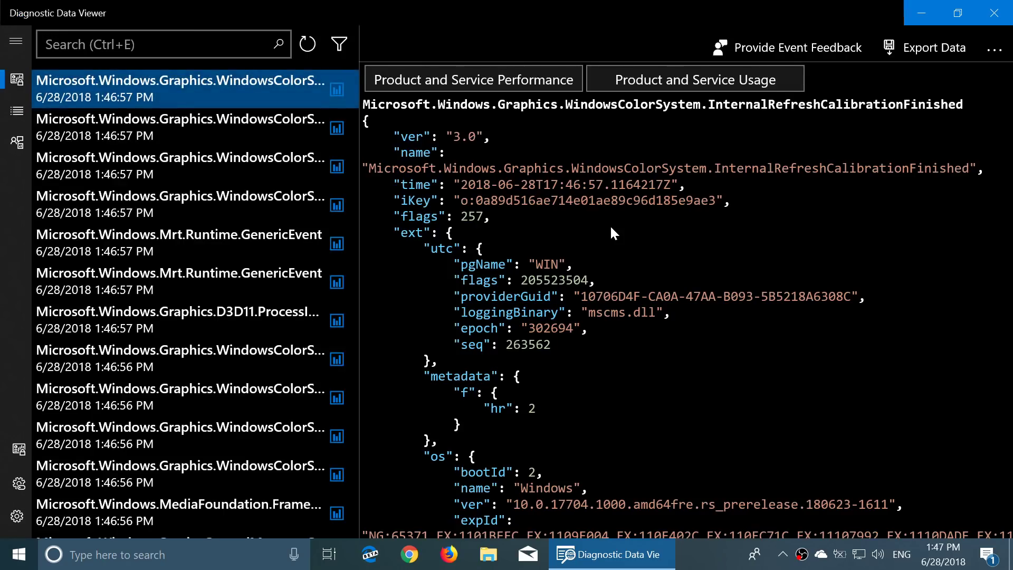
pyautogui.click(111, 323)
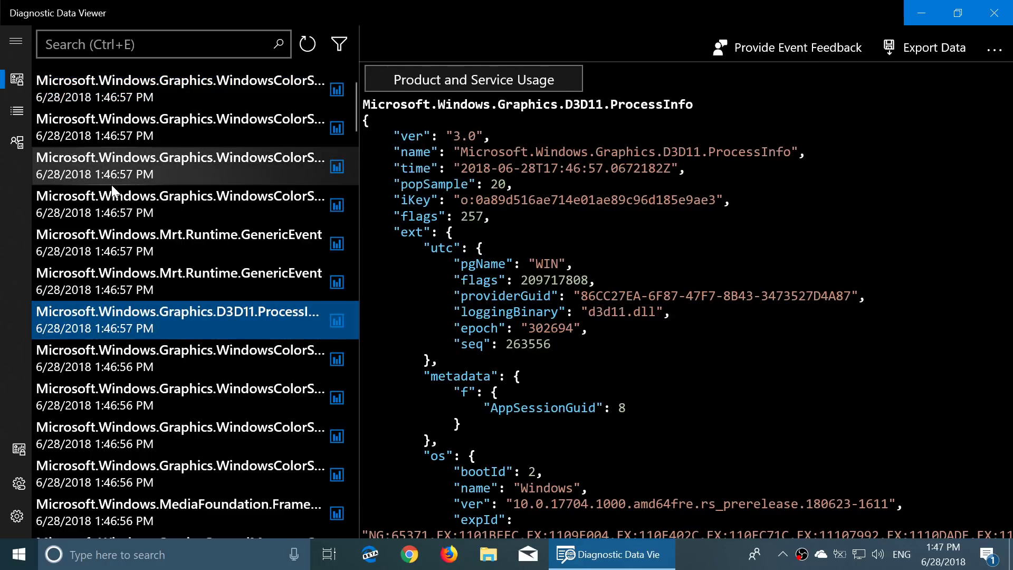
pyautogui.click(16, 111)
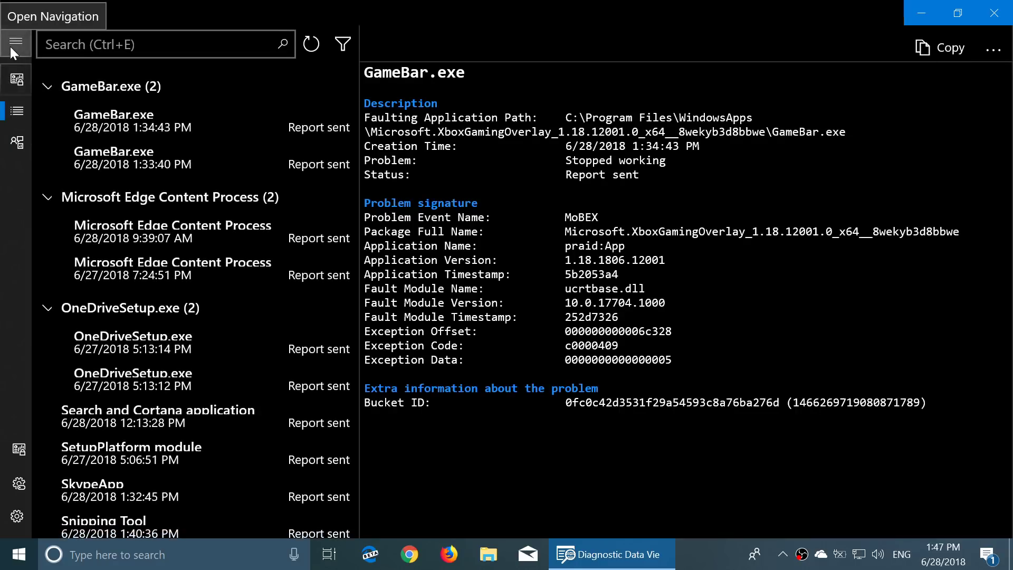
pyautogui.click(10, 47)
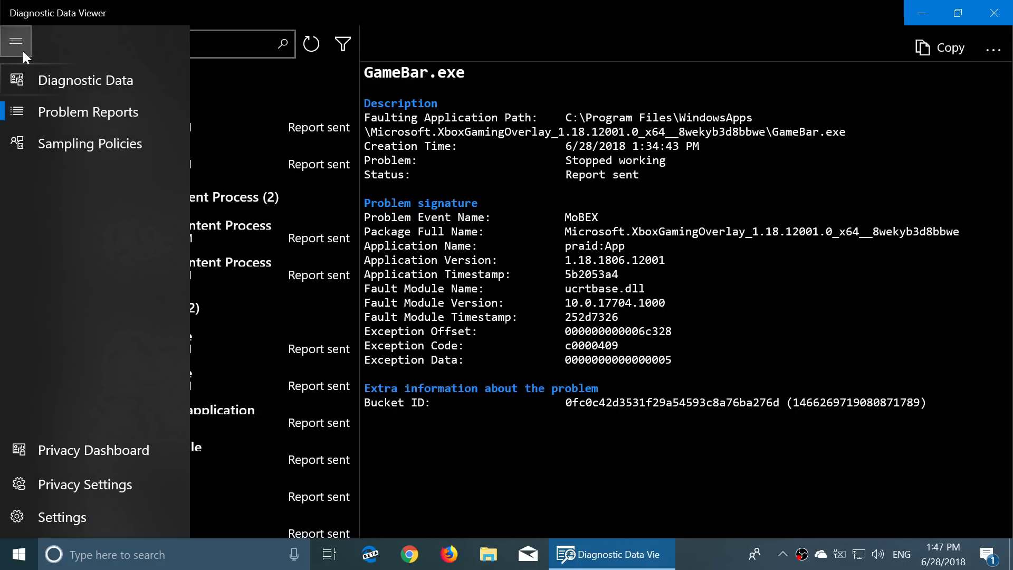
pyautogui.click(13, 45)
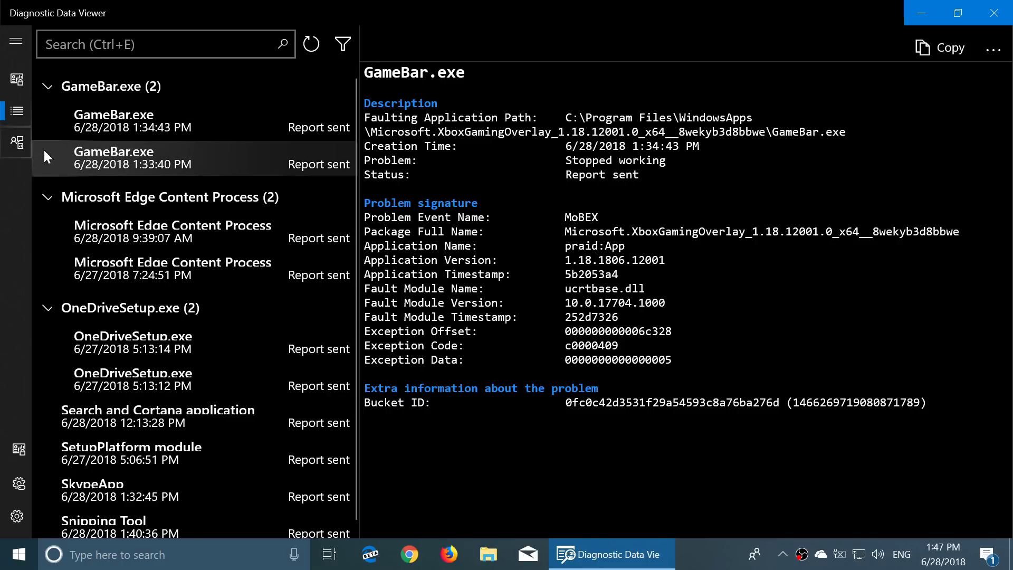
# Step: View the sampling policies, close Diagnostic Data Viewer, and open Settings from the Action Center
pyautogui.click(11, 151)
pyautogui.click(17, 80)
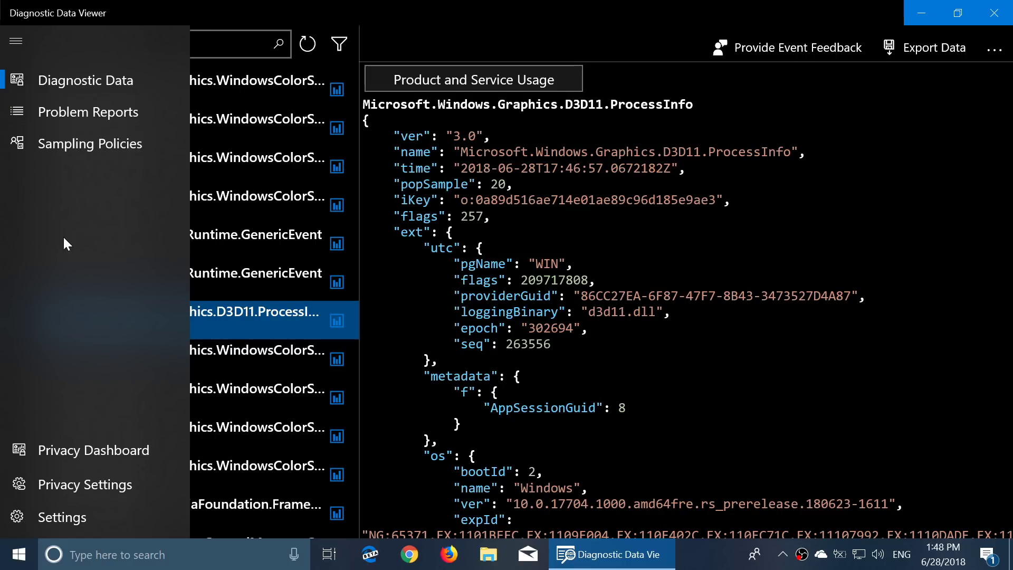
pyautogui.click(939, 134)
pyautogui.click(994, 13)
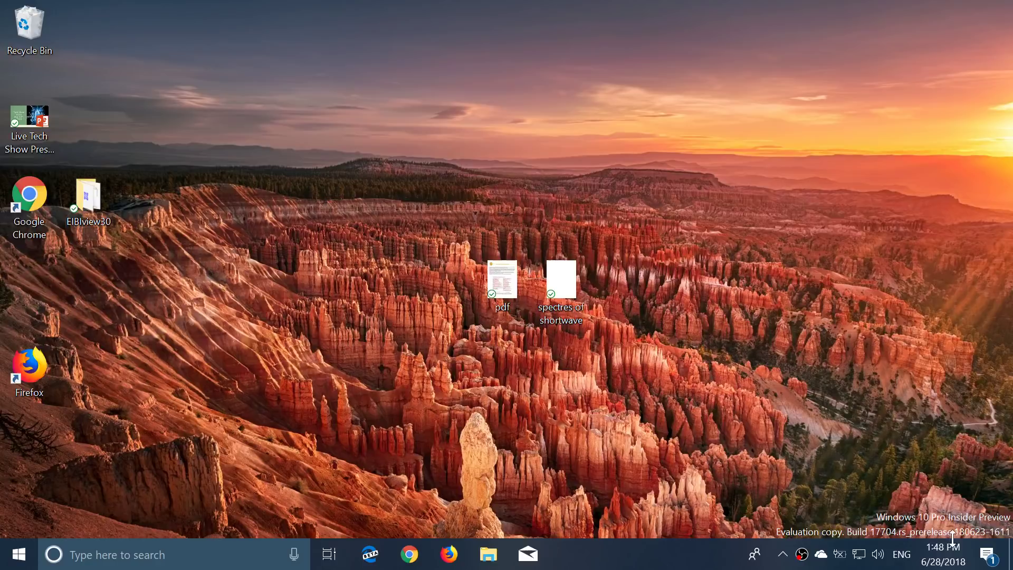
pyautogui.click(992, 563)
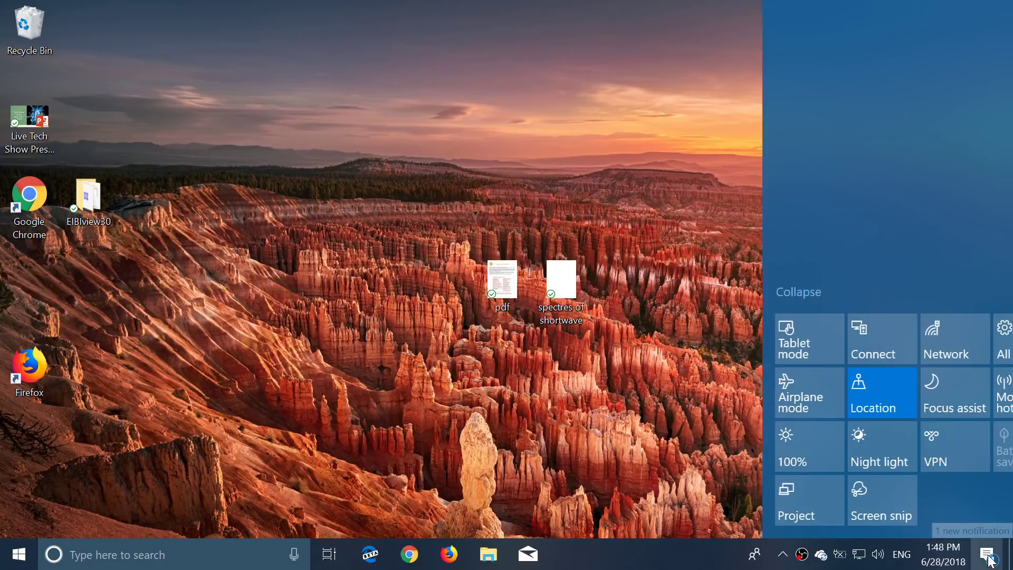
pyautogui.click(964, 345)
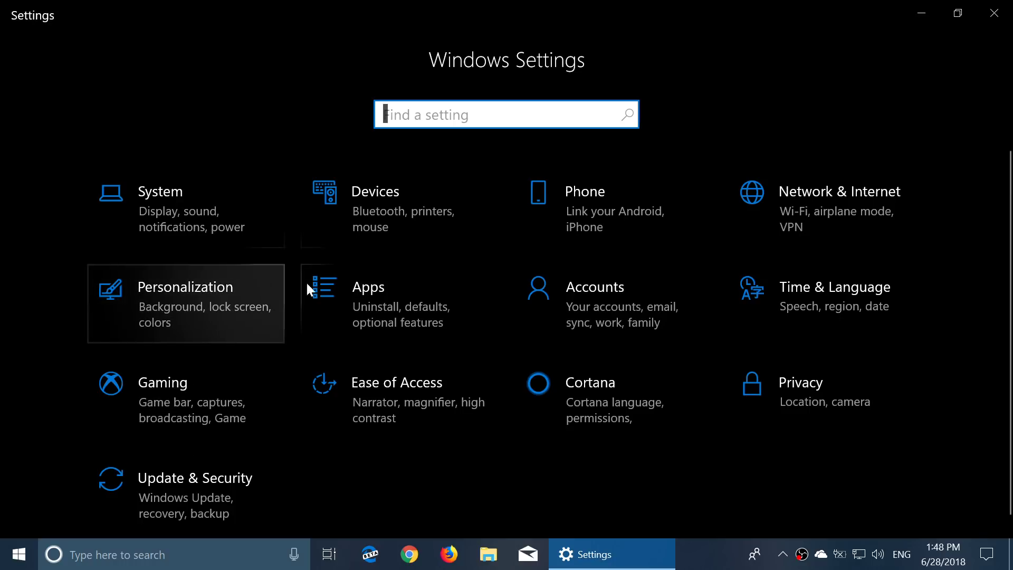
# Step: Browse Apps settings, optional features and Video playback, then close Settings
pyautogui.click(394, 304)
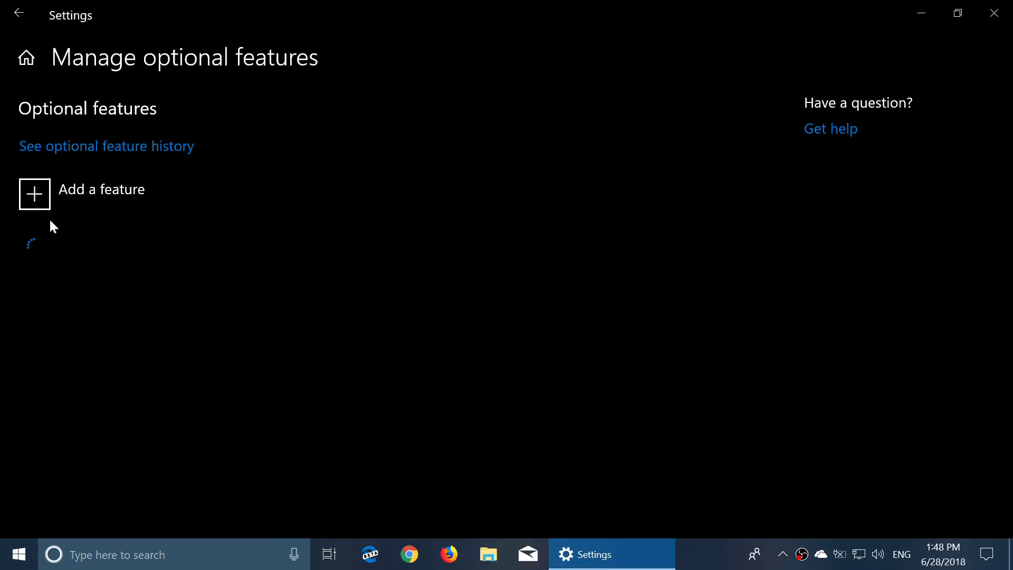
pyautogui.click(24, 16)
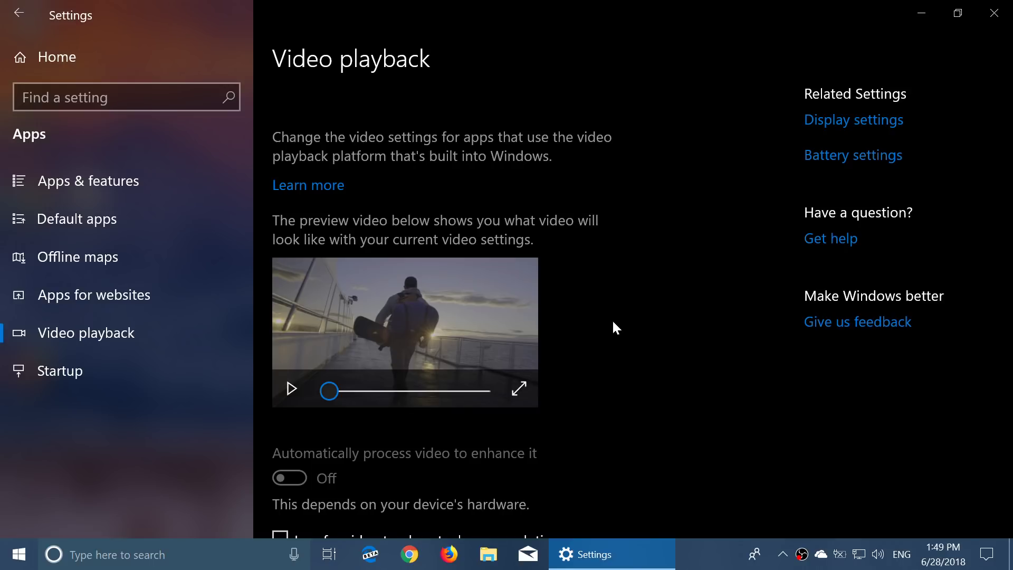
pyautogui.scroll(-4, 614, 322)
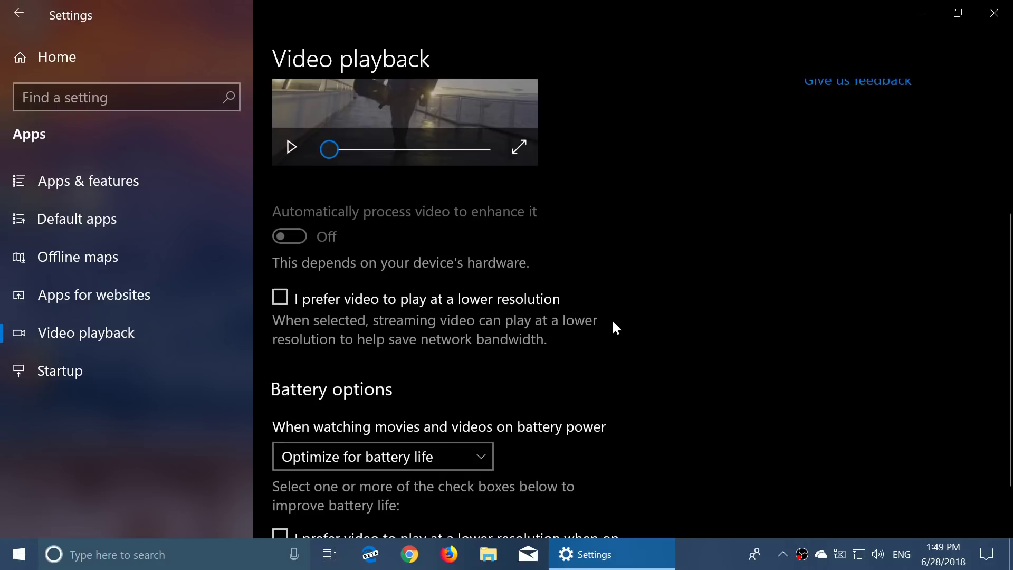
pyautogui.scroll(-2, 614, 322)
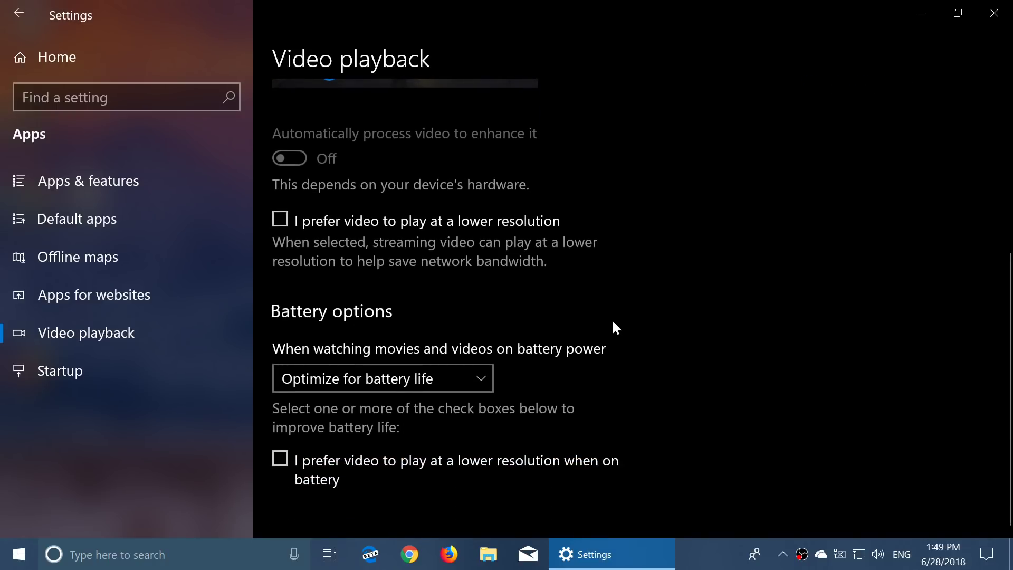
pyautogui.click(993, 14)
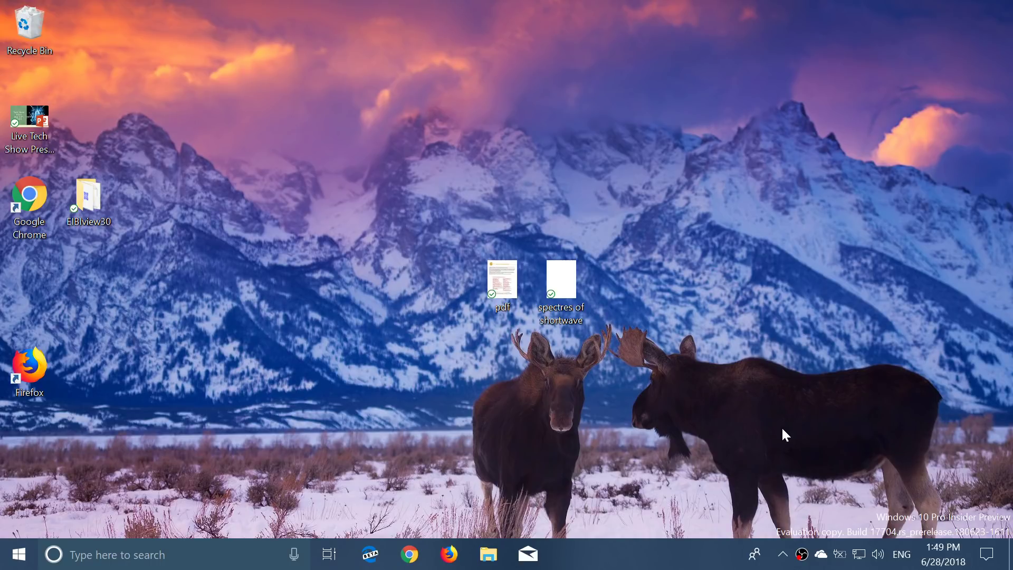
# Step: Clear all notifications in the Action Center and open the Settings home
pyautogui.click(988, 556)
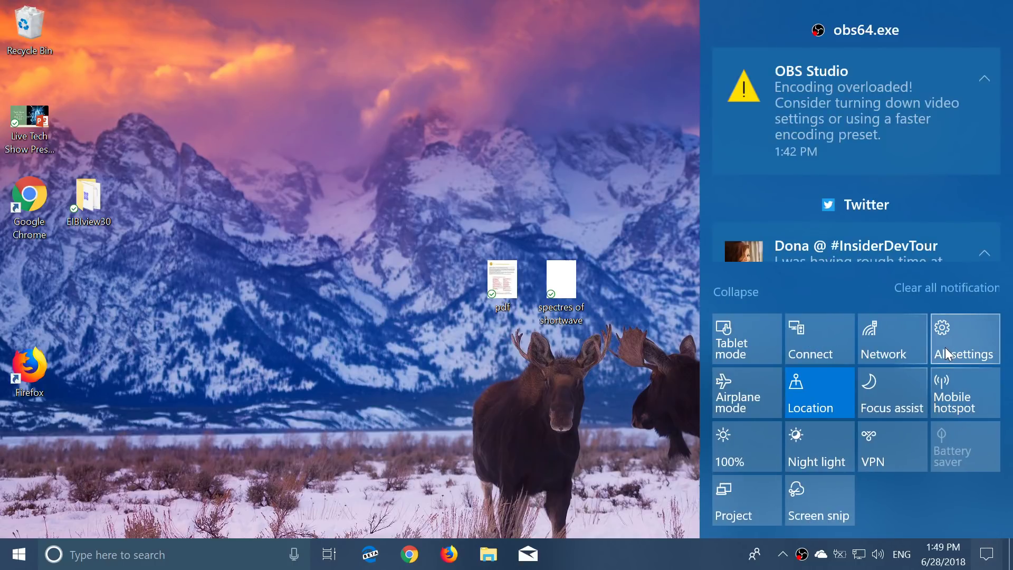
pyautogui.click(947, 288)
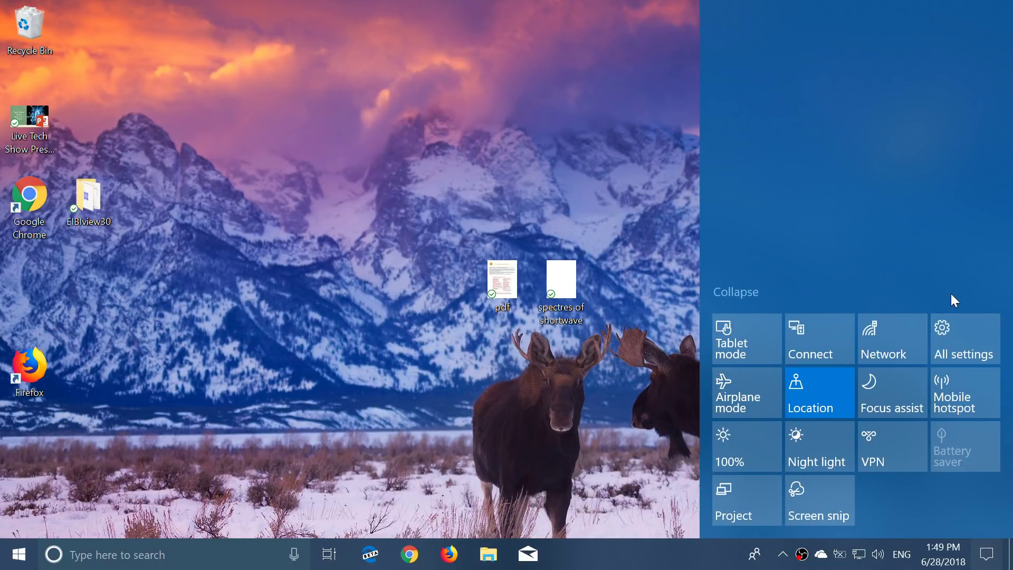
pyautogui.click(962, 337)
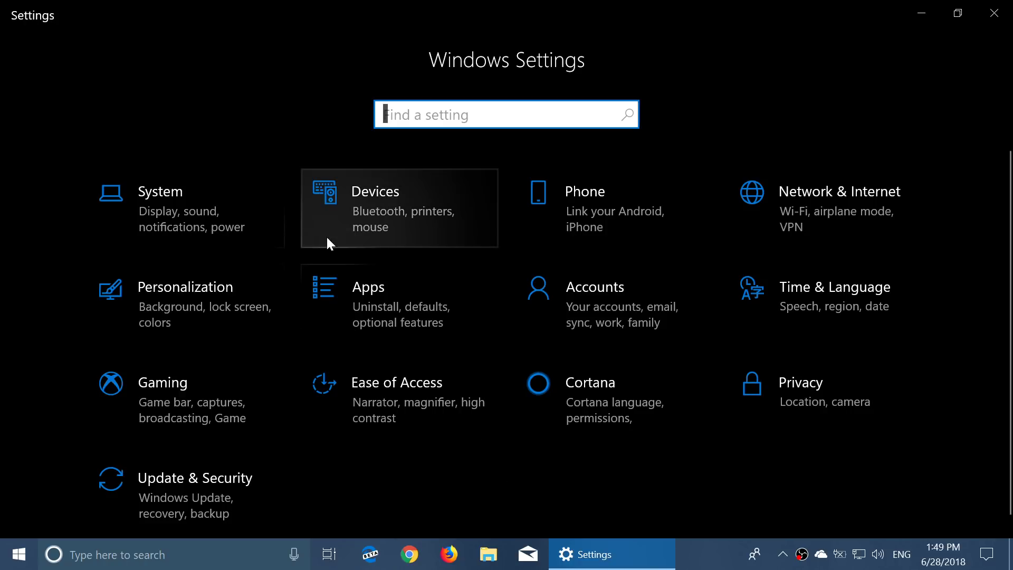
# Step: Go to Devices > Typing and view the Typing insights statistics
pyautogui.click(380, 217)
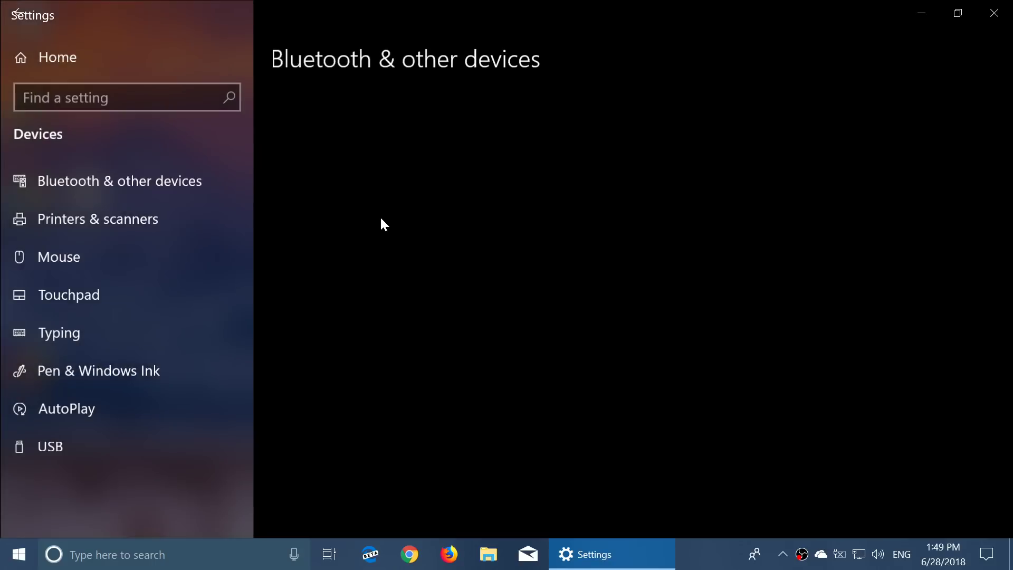
pyautogui.click(139, 327)
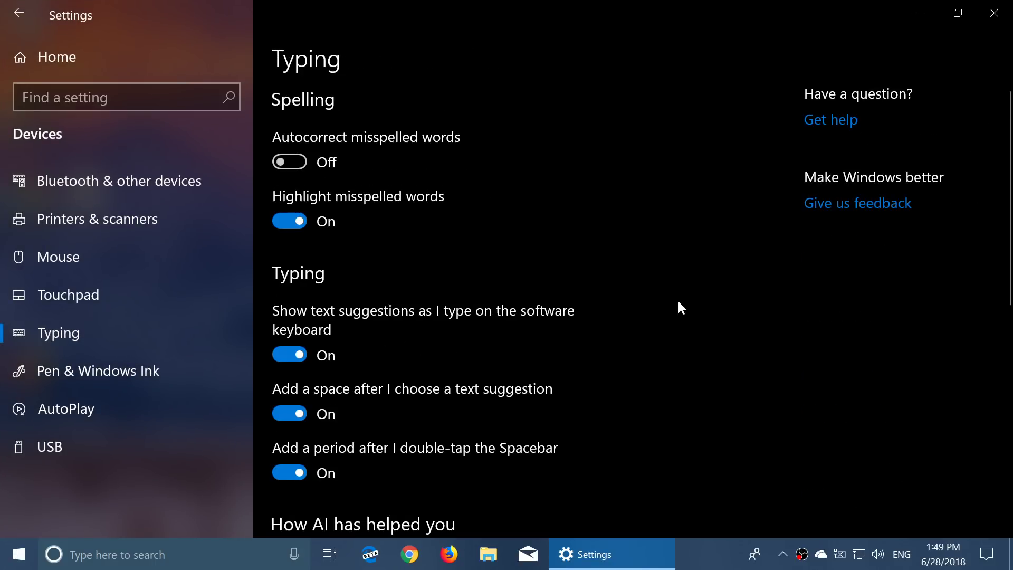
pyautogui.scroll(-6, 680, 306)
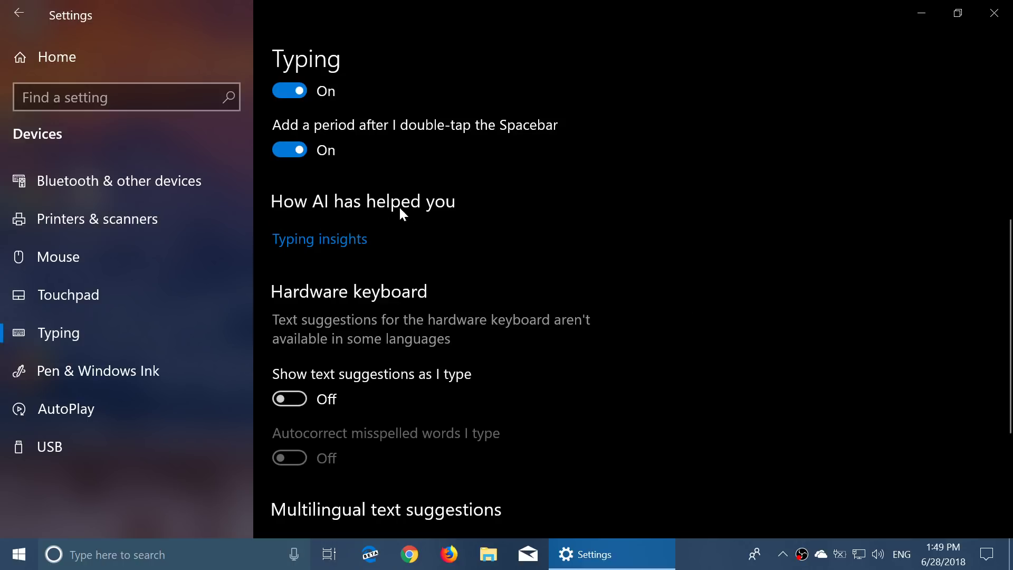
pyautogui.click(334, 239)
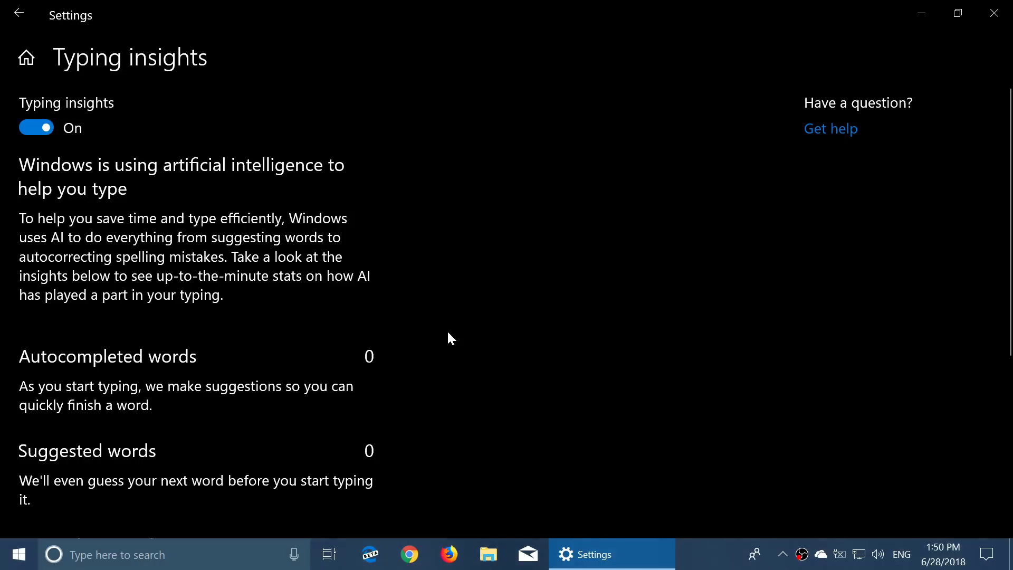
pyautogui.scroll(-3, 449, 333)
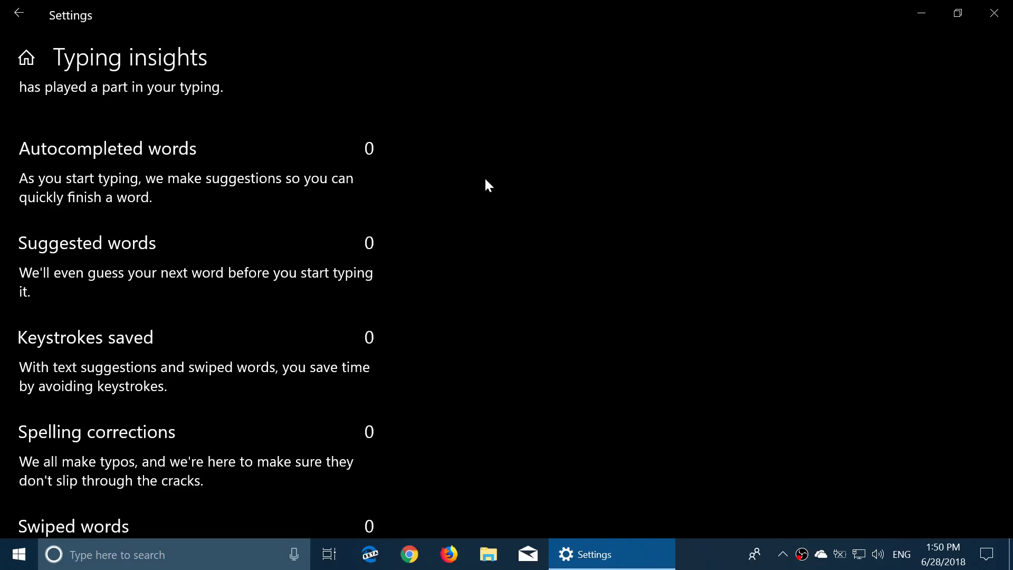
pyautogui.scroll(-2, 485, 179)
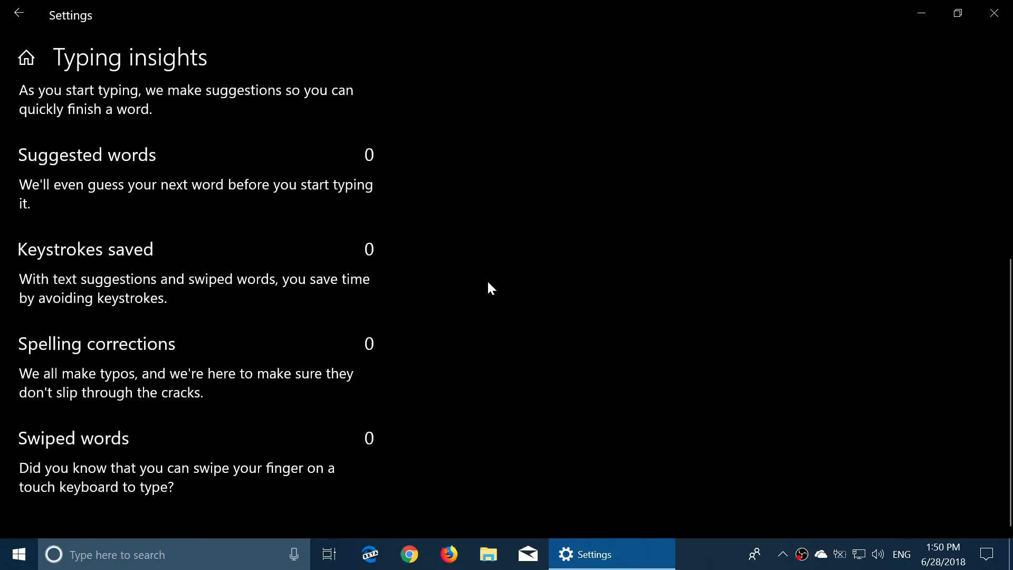
pyautogui.scroll(5, 488, 282)
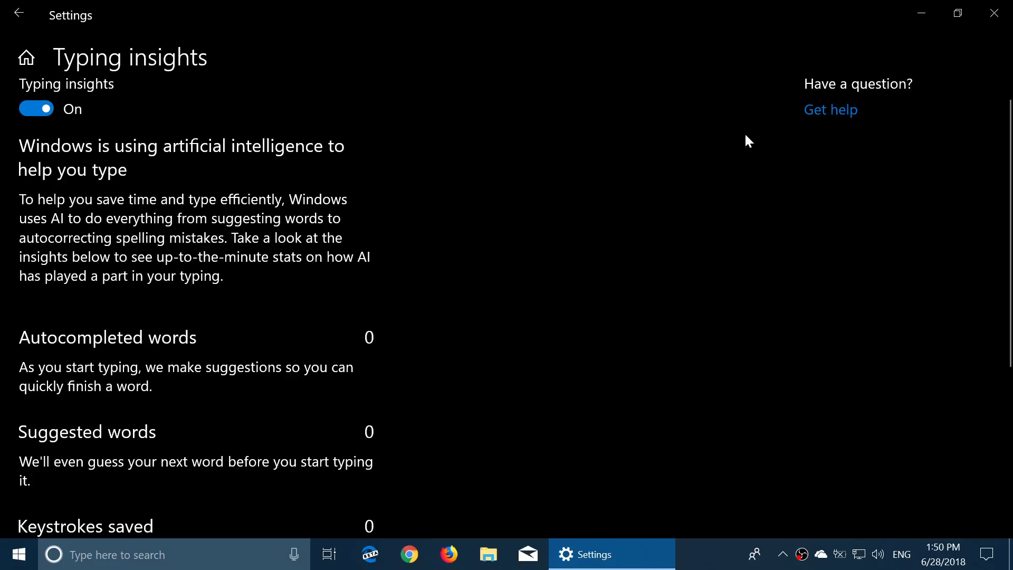
# Step: Close Settings, open Windows Security from the tray, and view Virus & threat protection
pyautogui.click(995, 12)
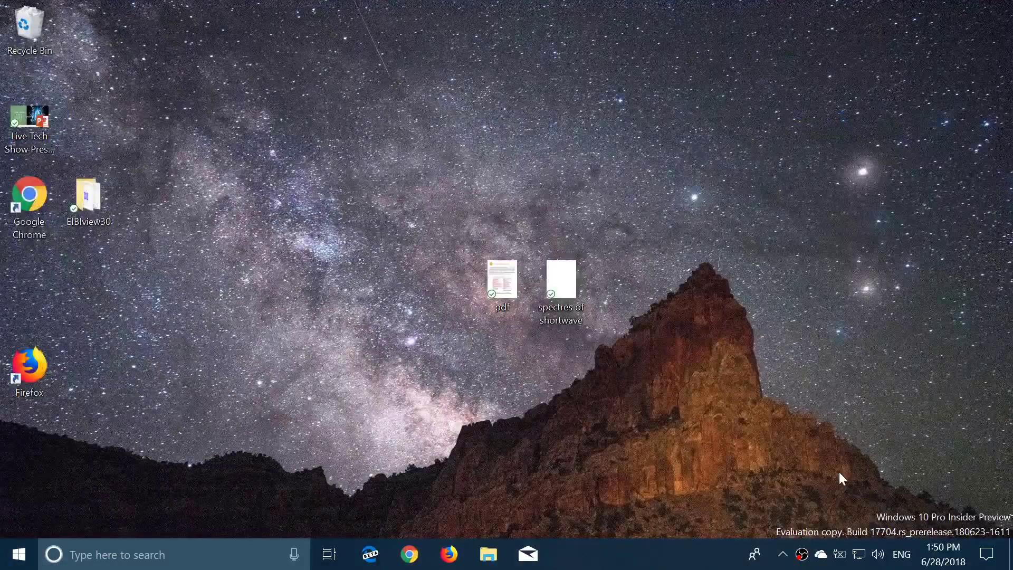
pyautogui.click(783, 554)
pyautogui.click(799, 523)
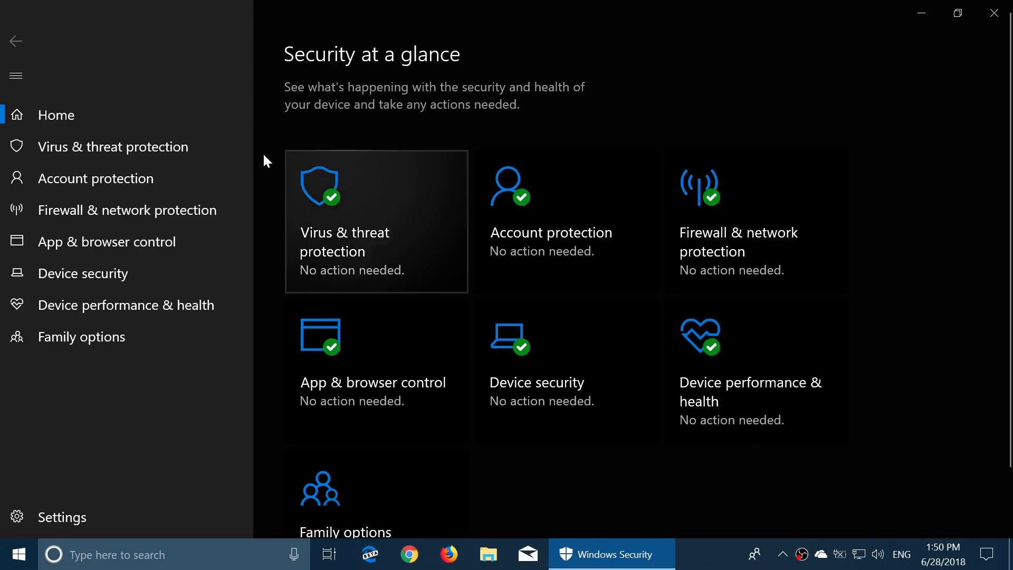
pyautogui.click(120, 151)
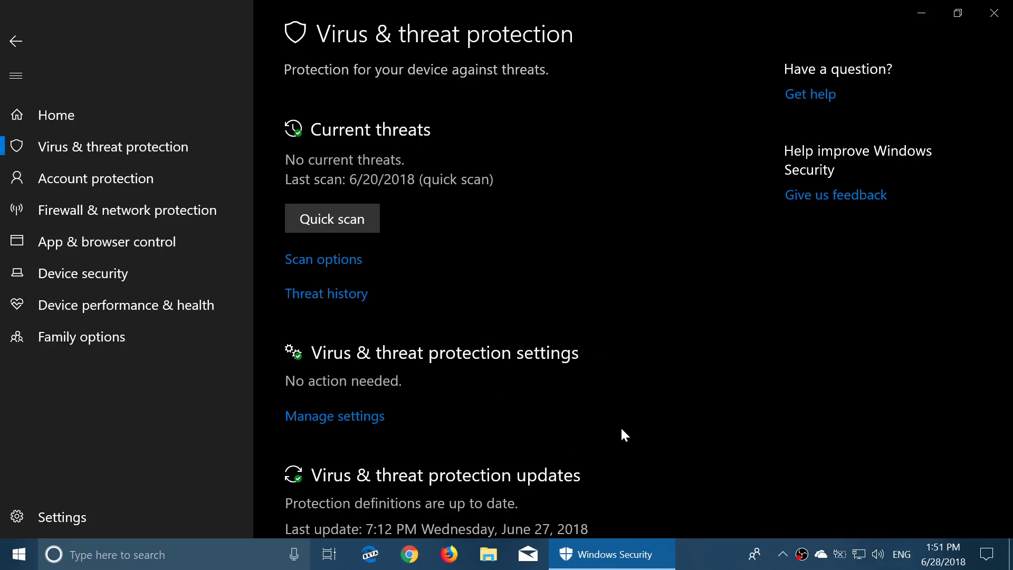
pyautogui.scroll(-3, 622, 430)
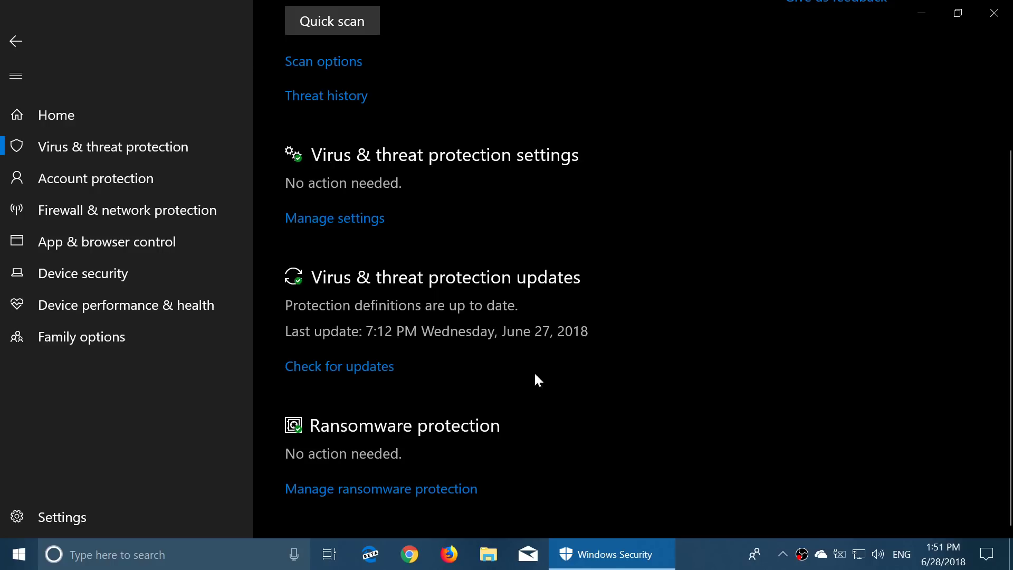
# Step: Inspect Device performance & health, expanding the Windows Time service details, then go back
pyautogui.click(146, 308)
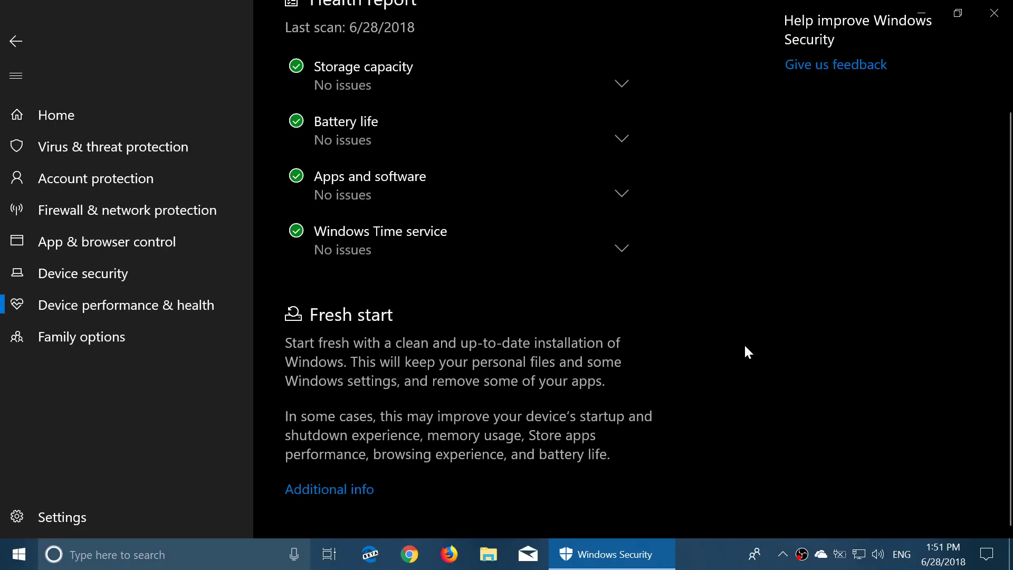
pyautogui.scroll(3, 749, 353)
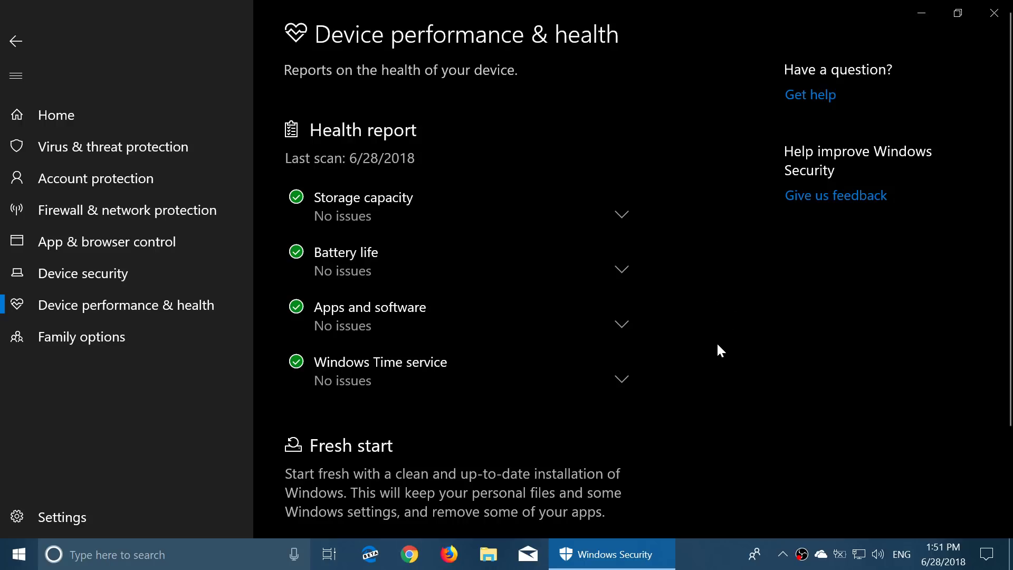
pyautogui.click(628, 380)
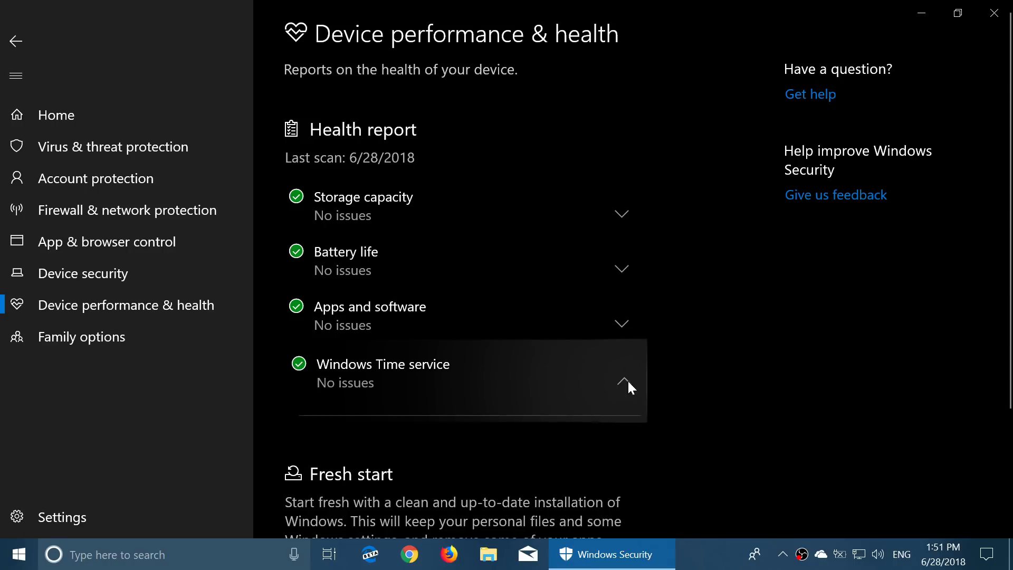
pyautogui.click(628, 378)
pyautogui.click(388, 365)
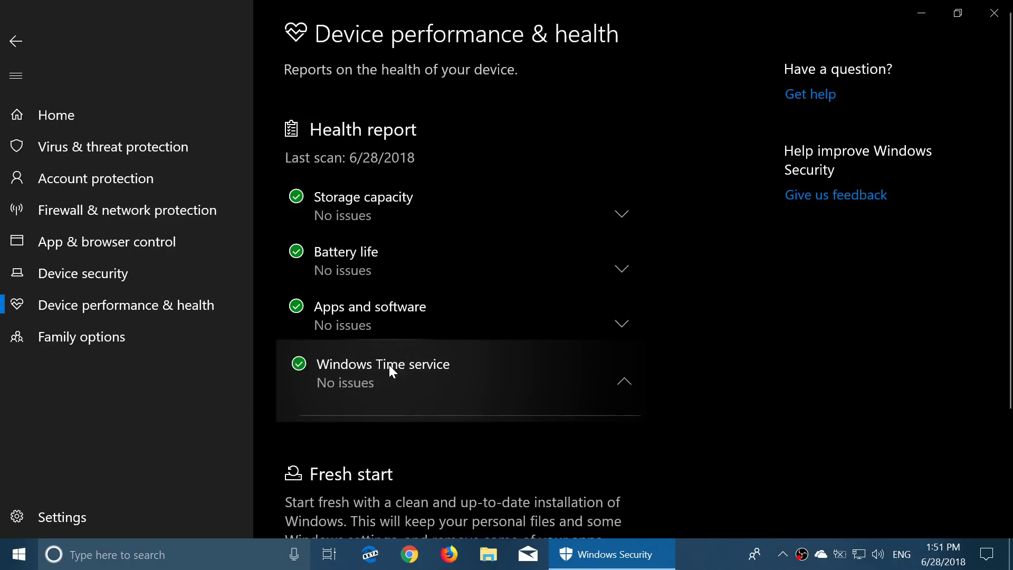
pyautogui.click(388, 365)
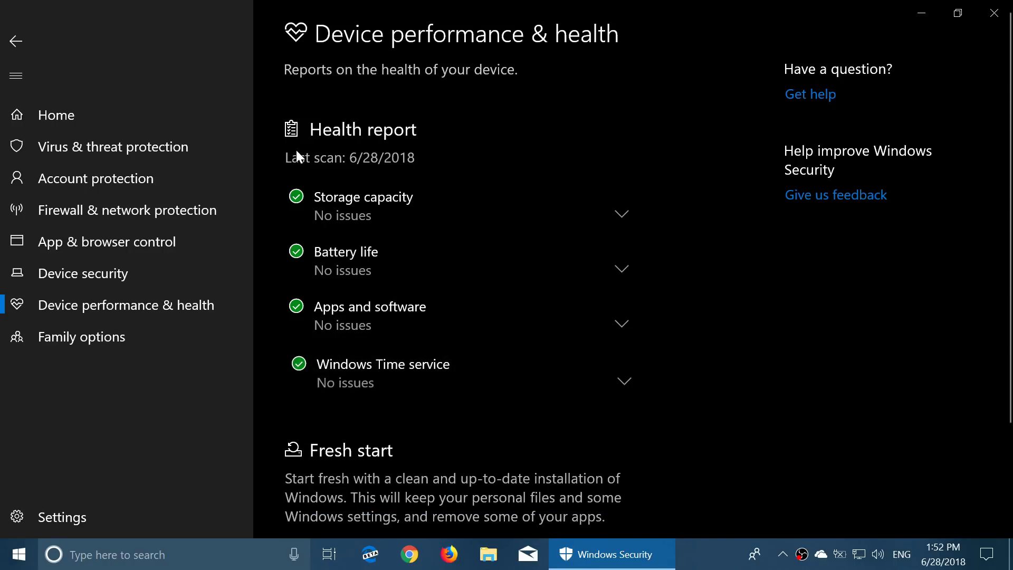
pyautogui.click(23, 42)
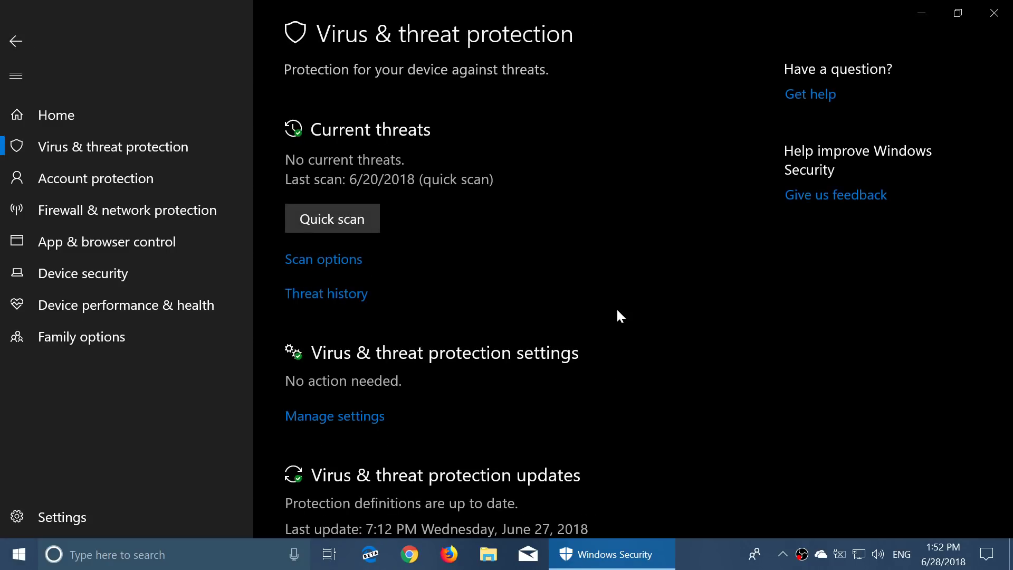
# Step: Open Task Manager maximized, sort processes by Power usage, widen the Power usage trend column, then close it
pyautogui.rightClick(707, 554)
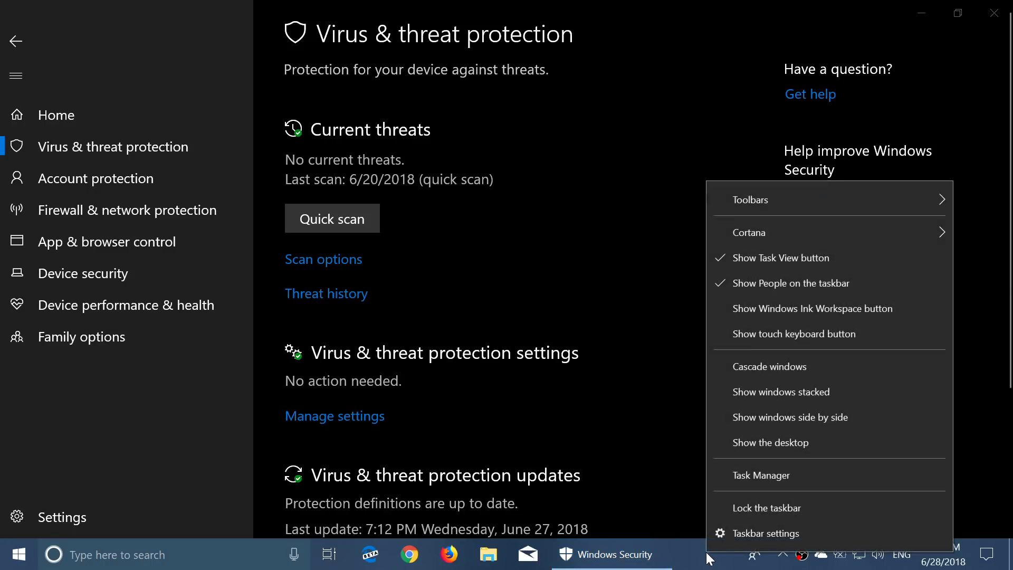
pyautogui.click(741, 478)
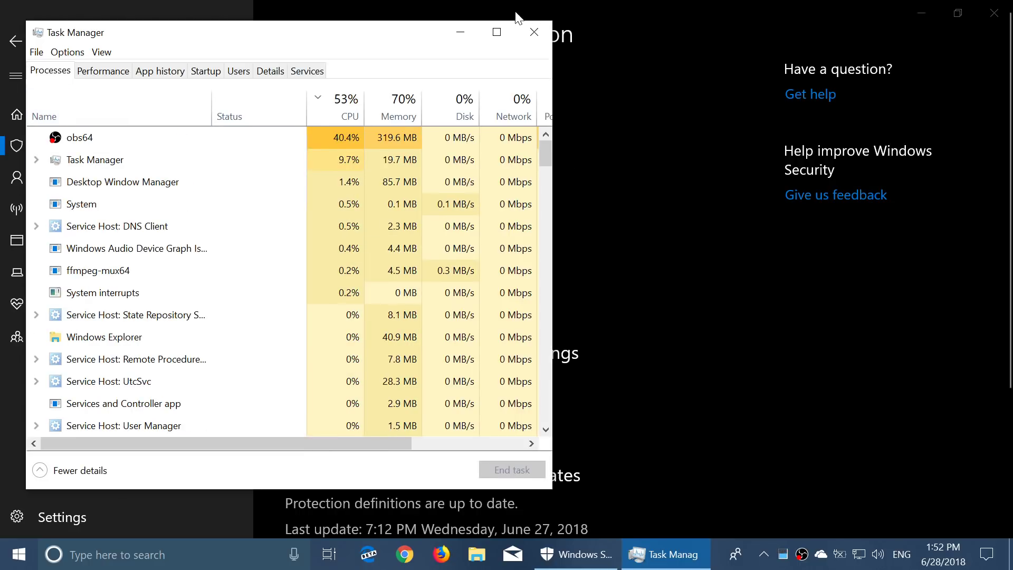
pyautogui.click(497, 32)
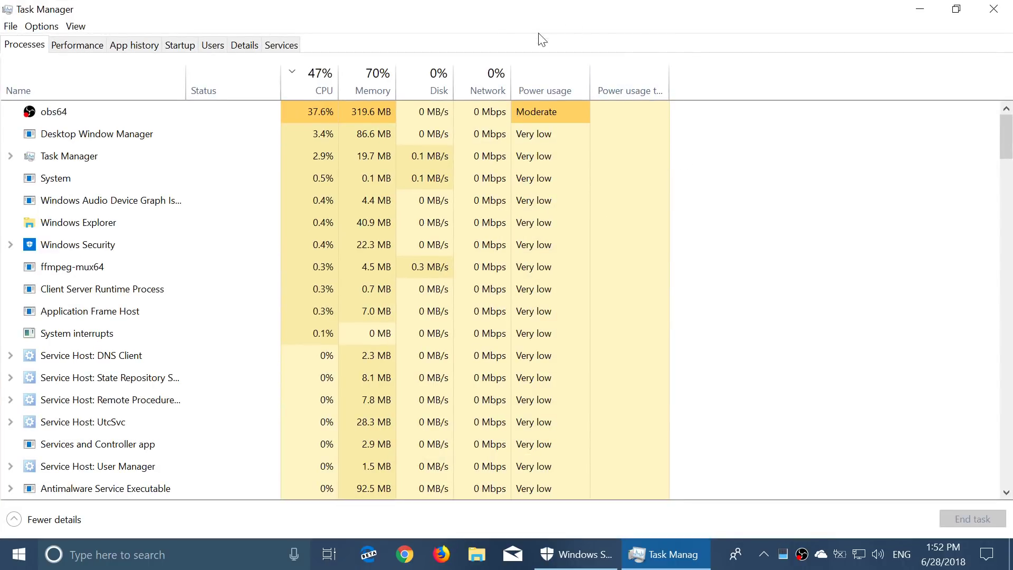
pyautogui.click(558, 89)
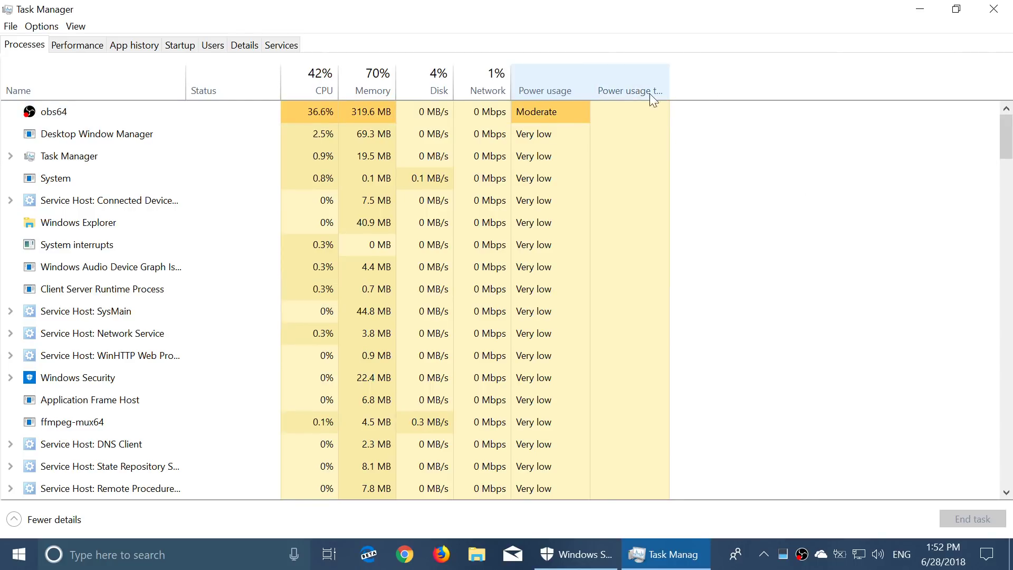
pyautogui.moveTo(669, 79); pyautogui.dragTo(746, 79)
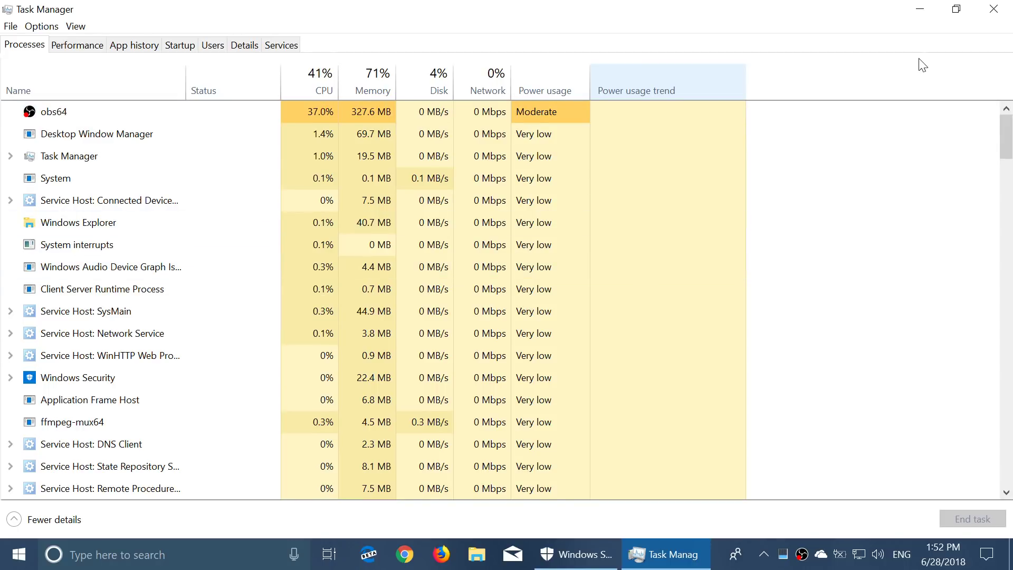
pyautogui.click(987, 16)
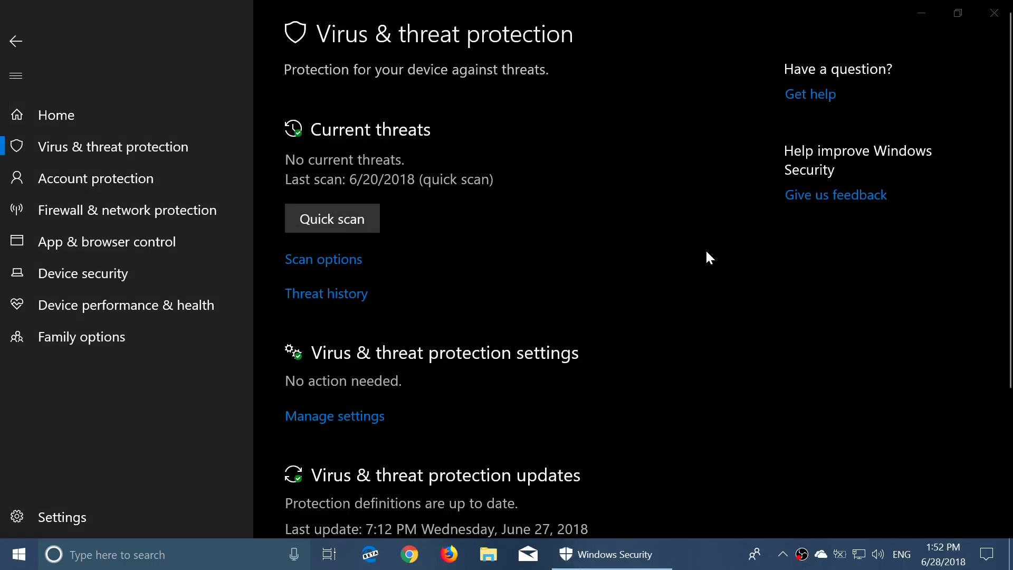
# Step: Close Windows Security and open Ease of Access settings from the Action Center's All settings
pyautogui.click(995, 13)
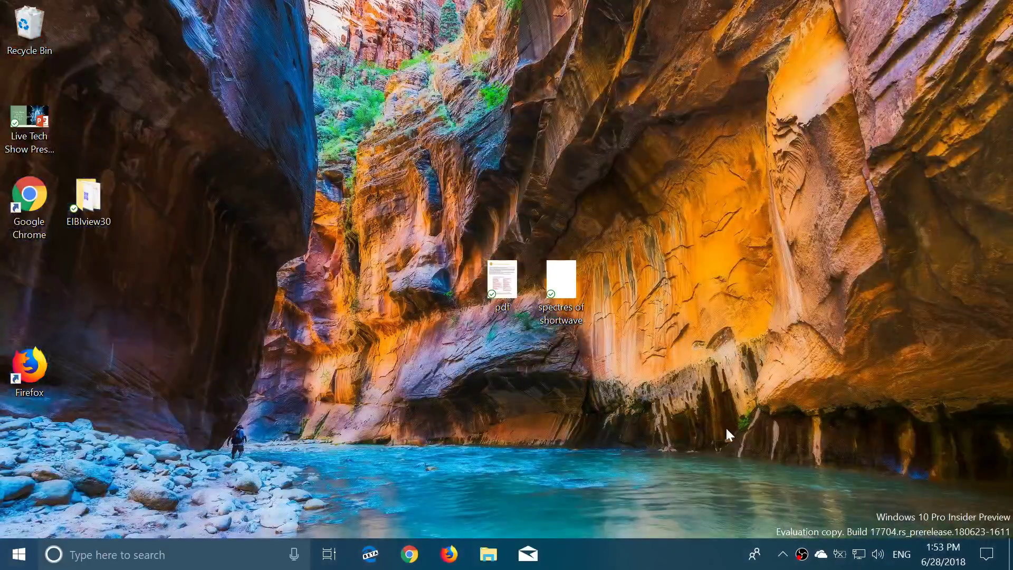
pyautogui.click(986, 554)
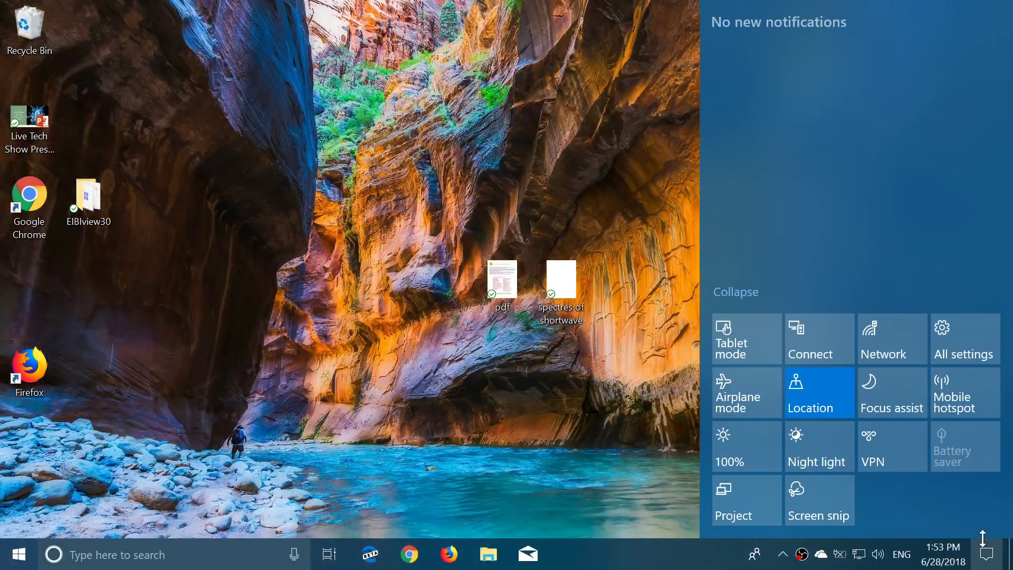
pyautogui.click(957, 327)
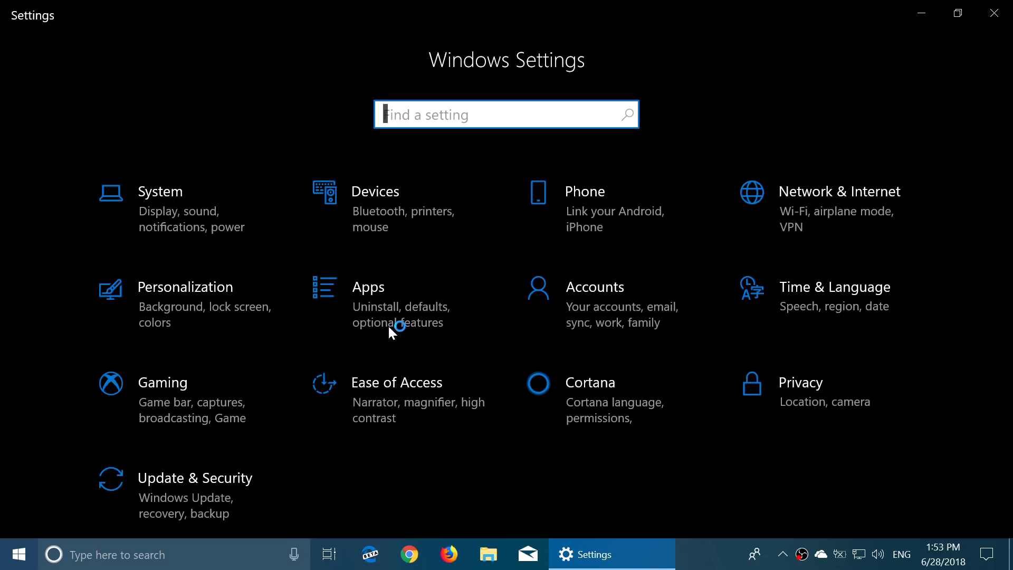
pyautogui.click(407, 397)
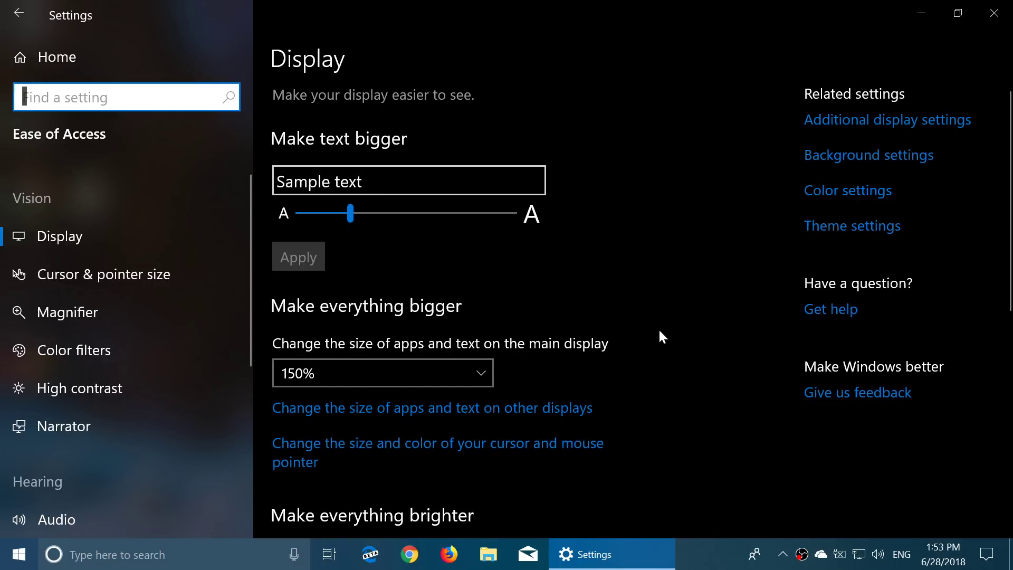
# Step: Scroll through the Ease of Access Display options, then close Settings
pyautogui.scroll(-5, 660, 333)
pyautogui.scroll(-4, 65, 275)
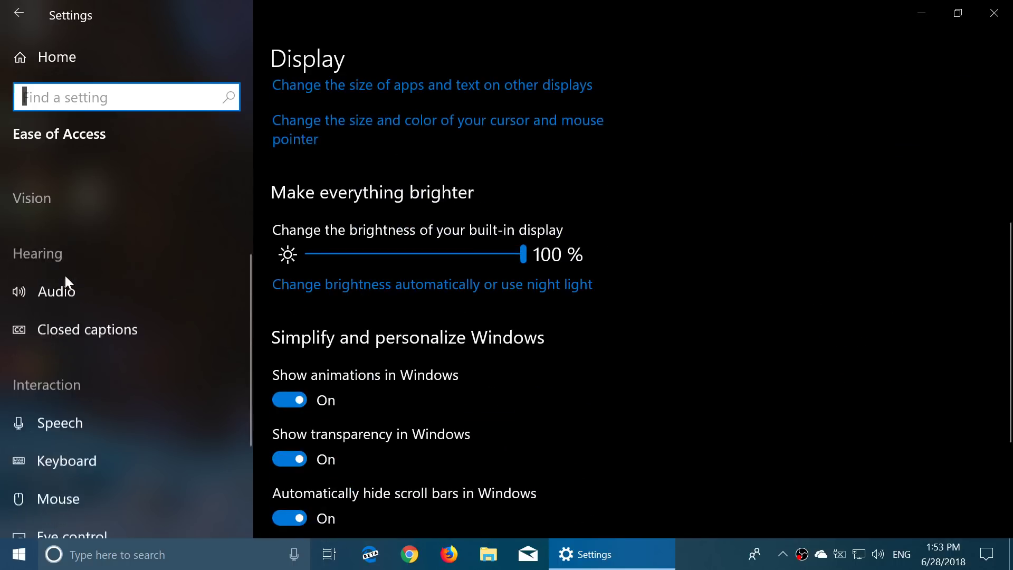
pyautogui.scroll(3, 64, 274)
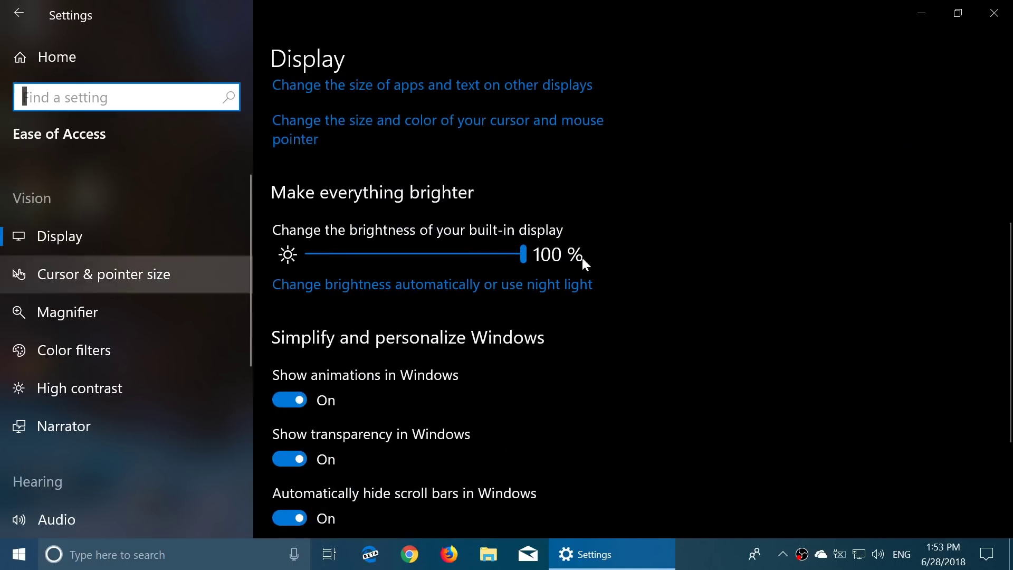
pyautogui.click(765, 302)
pyautogui.scroll(-3, 766, 302)
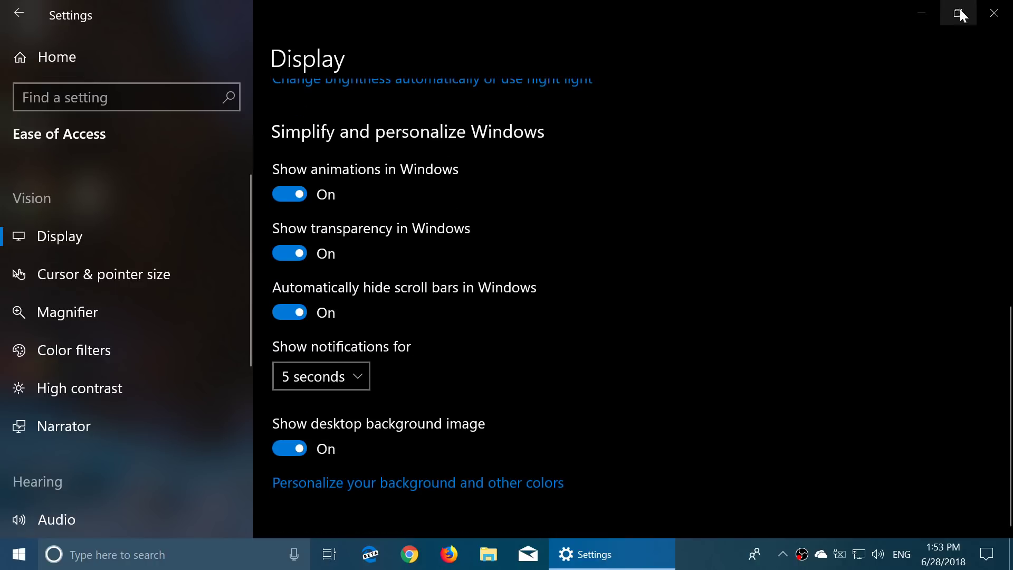
pyautogui.click(995, 13)
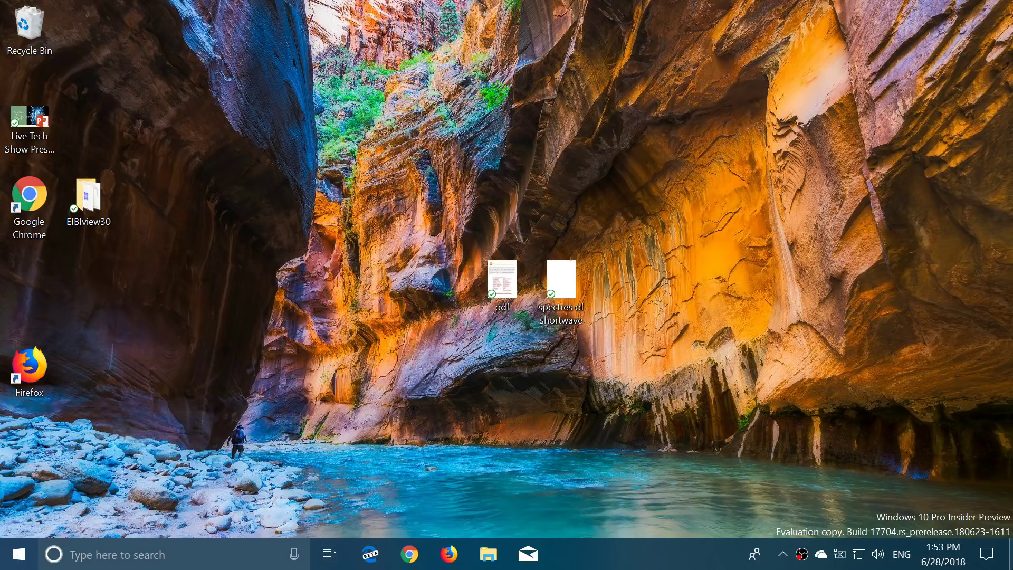
pyautogui.click(981, 553)
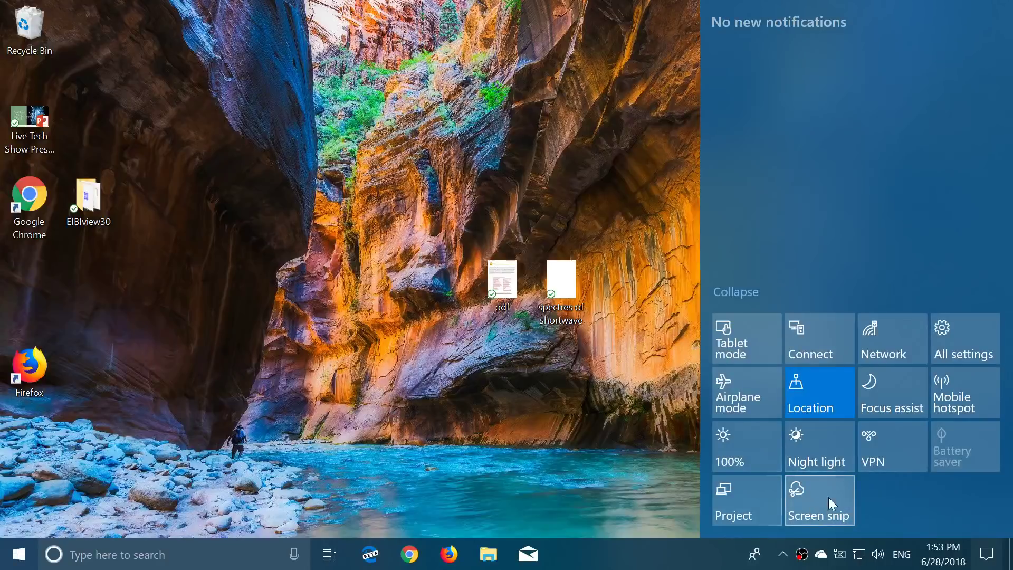
pyautogui.click(336, 412)
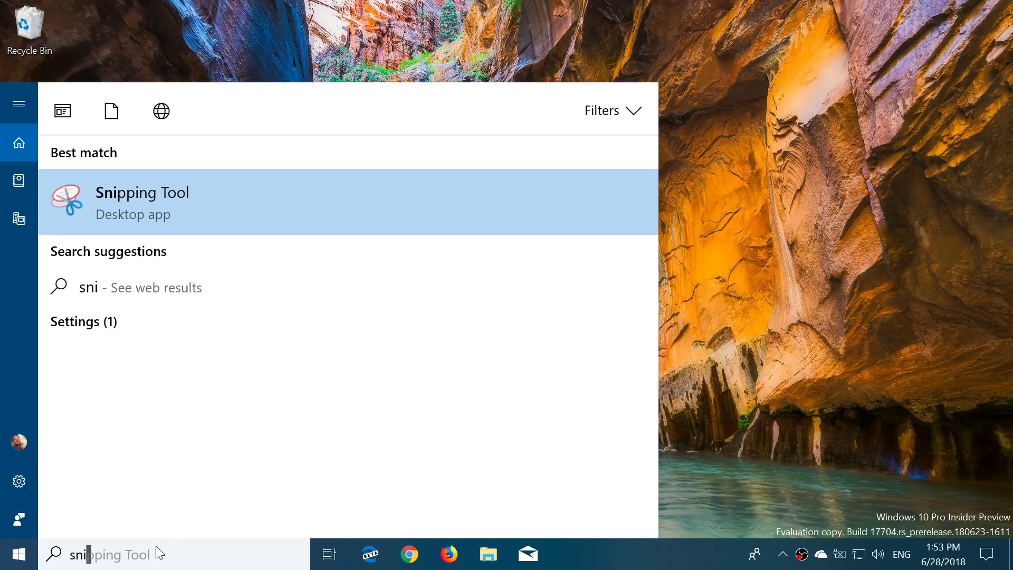
pyautogui.click(135, 196)
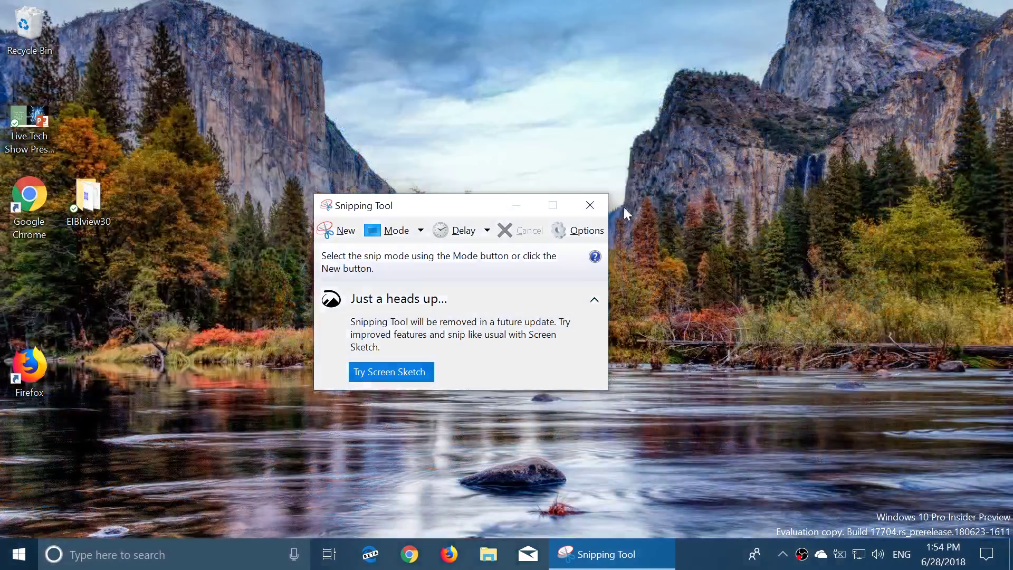
pyautogui.click(590, 205)
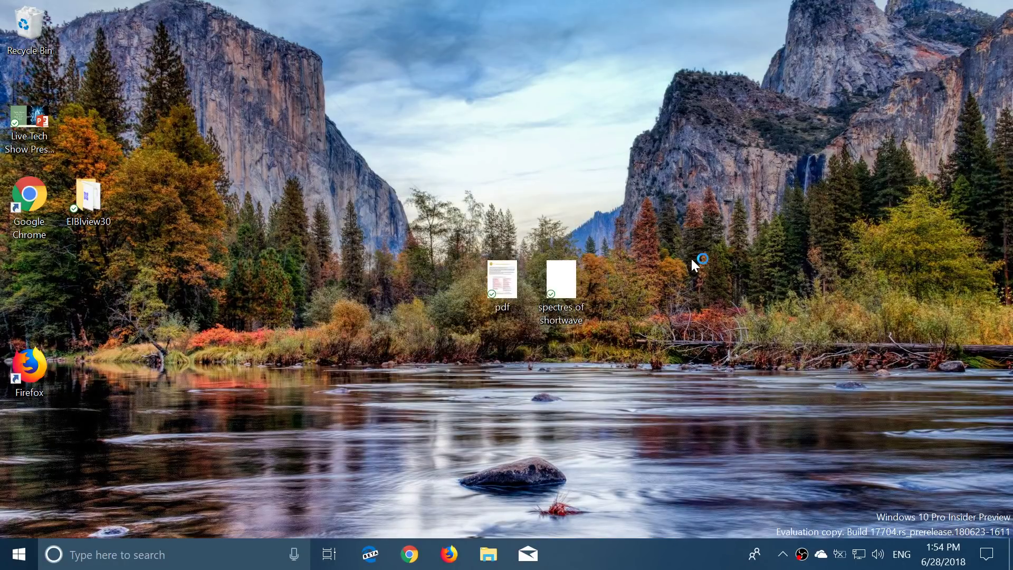